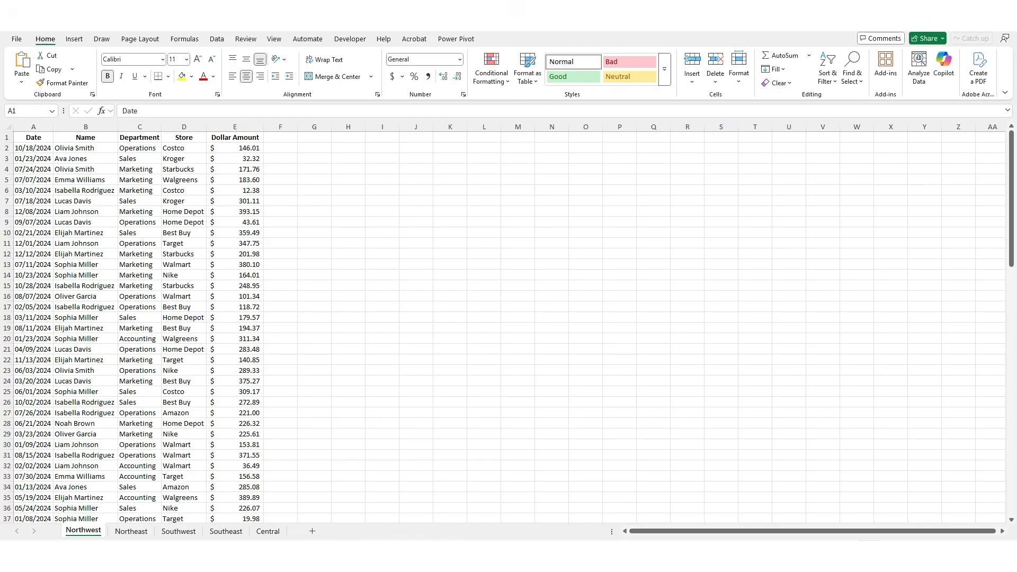
- Create a Power Query query from the Northwest sheet's data, converting $A$1:$E$101 to a table with headers
click(120, 207)
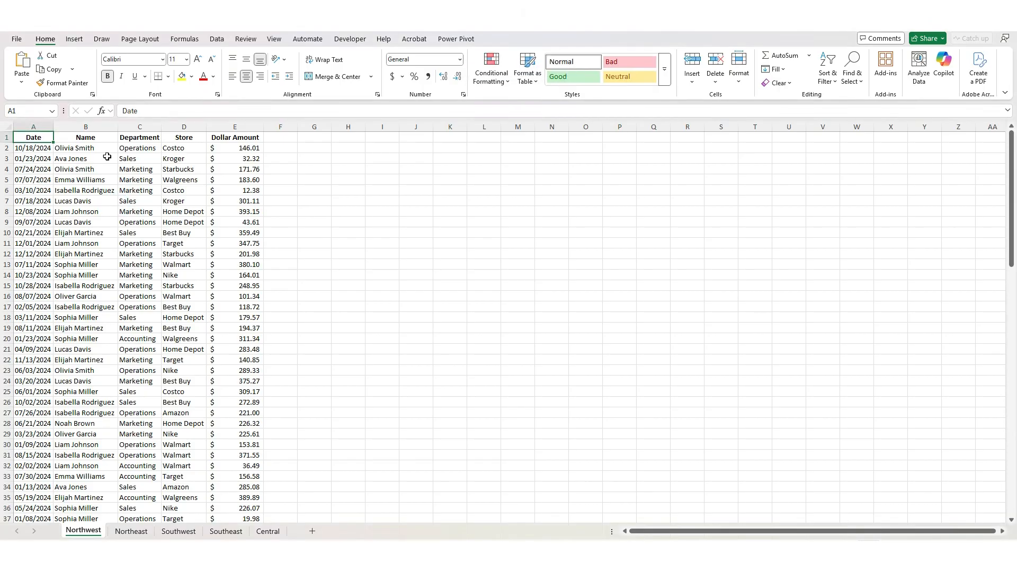
click(227, 41)
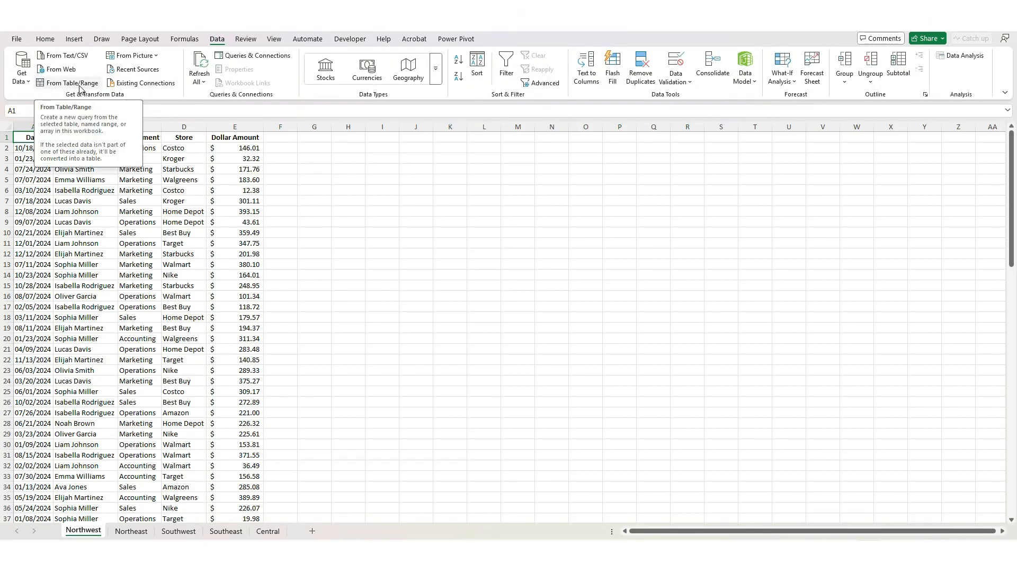
click(68, 83)
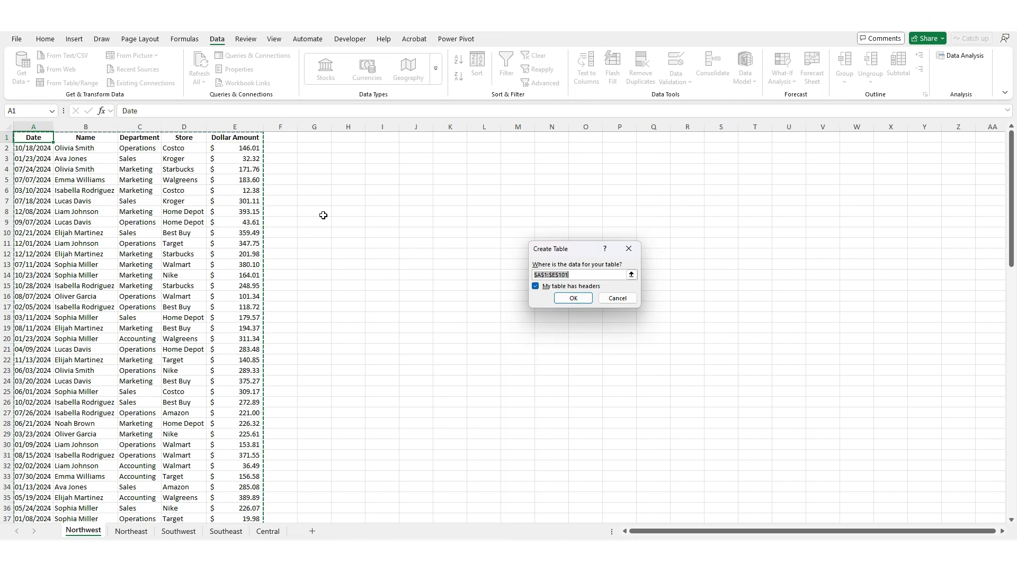
click(573, 297)
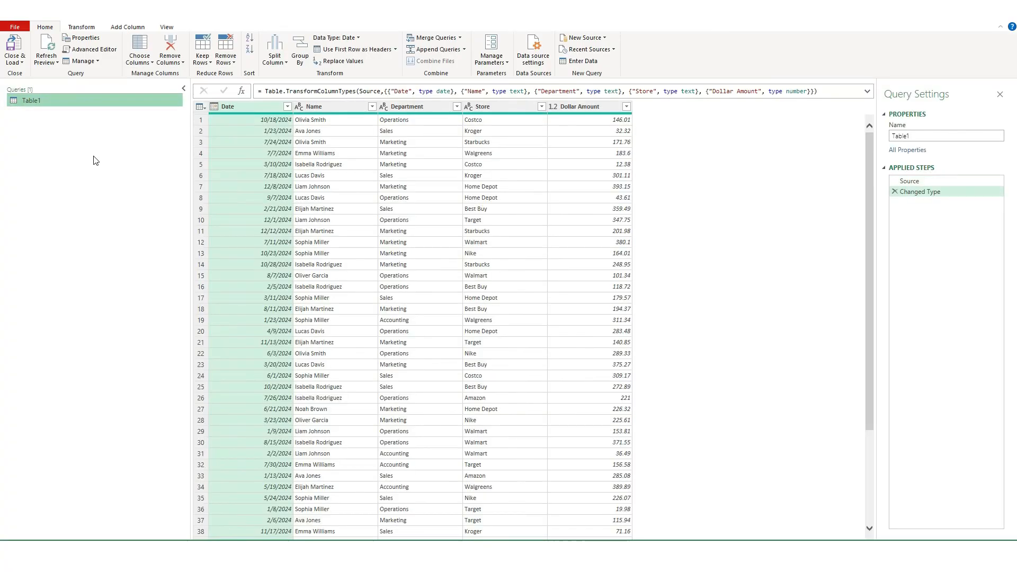
- Close the query editor and load the Northwest query as Only Create Connection
click(20, 63)
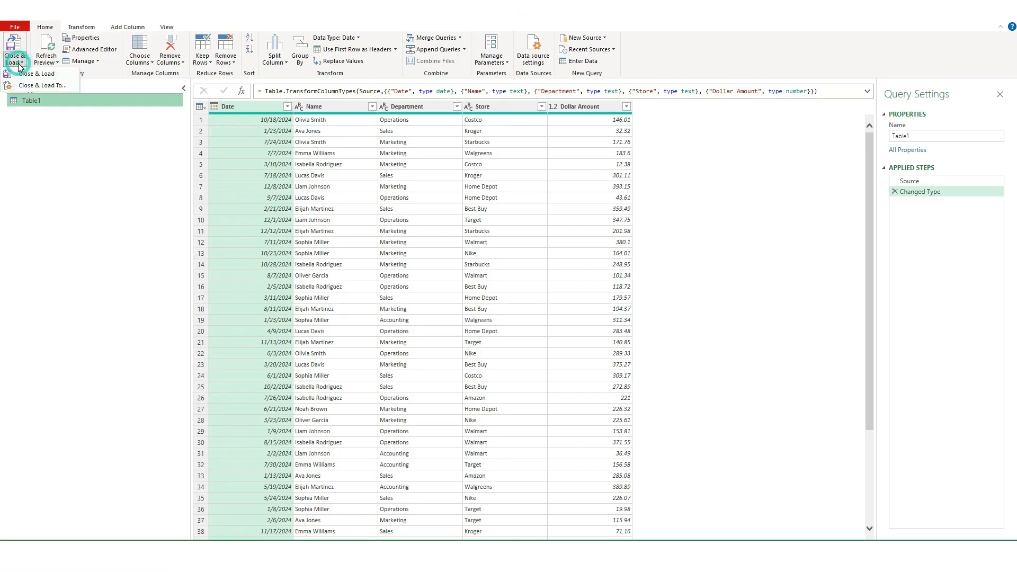
click(38, 86)
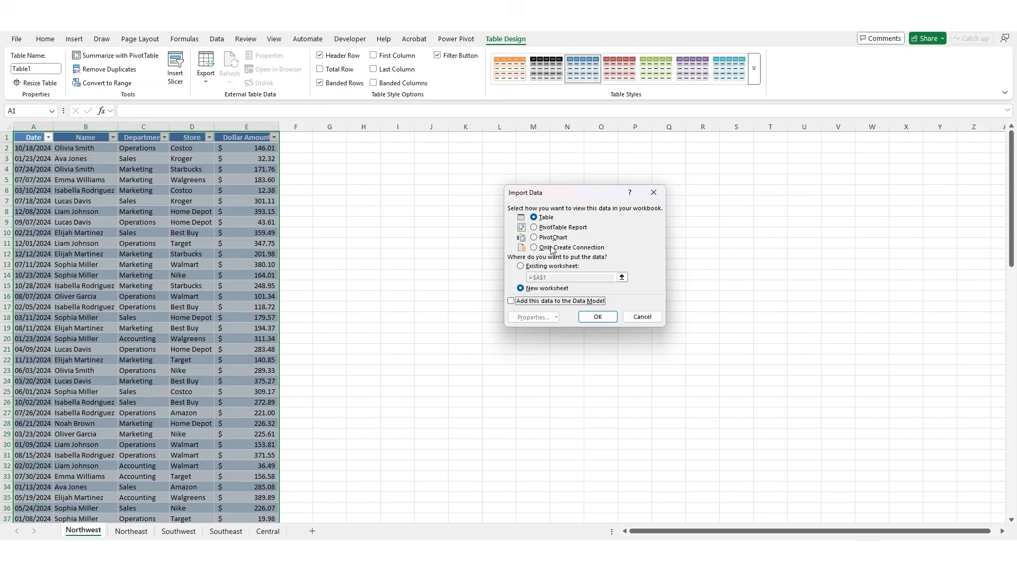
click(543, 248)
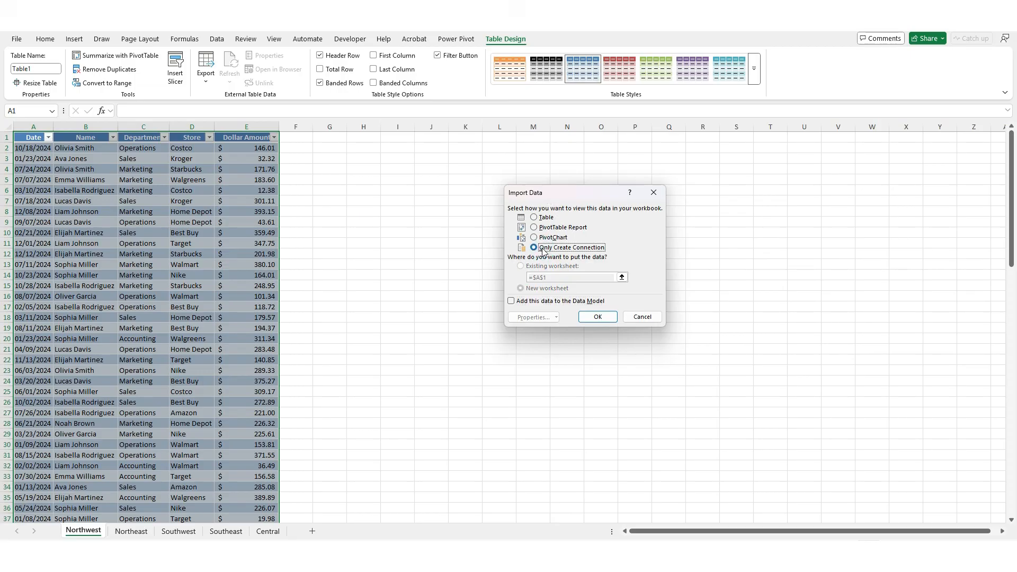
click(597, 316)
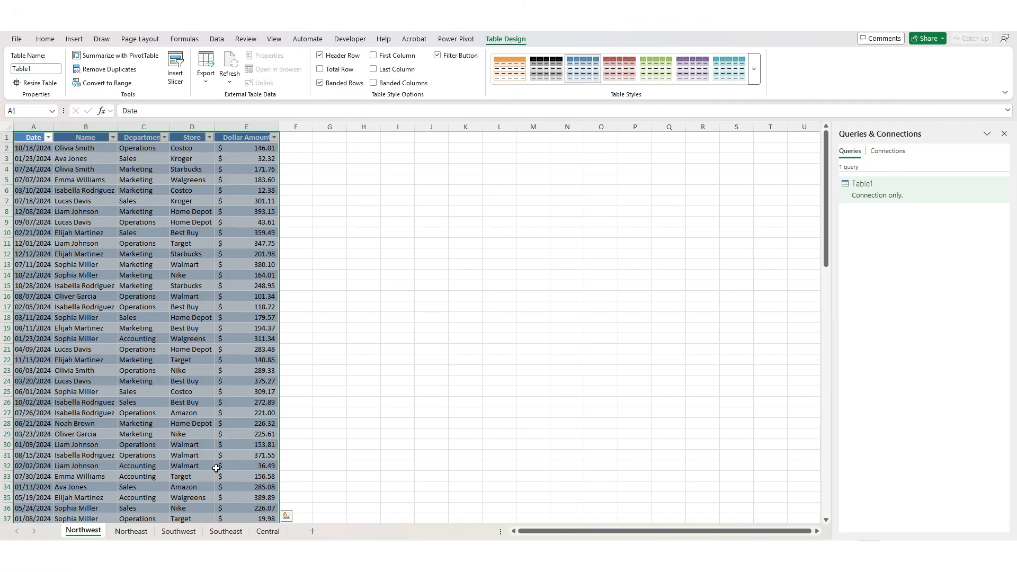
mouse_move(900, 197)
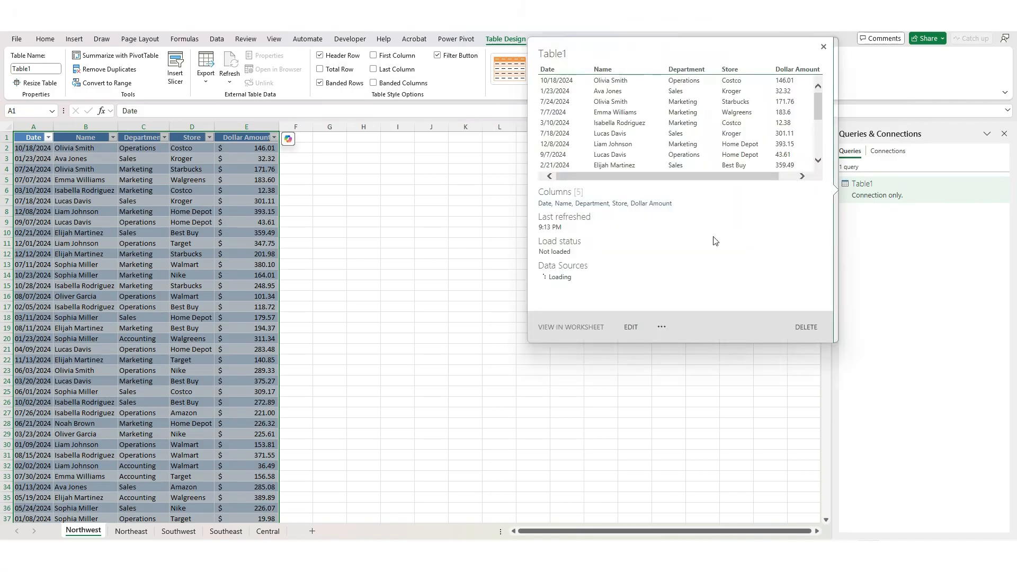
- Create a query from the Northeast sheet's data range, converting it to a table
click(131, 531)
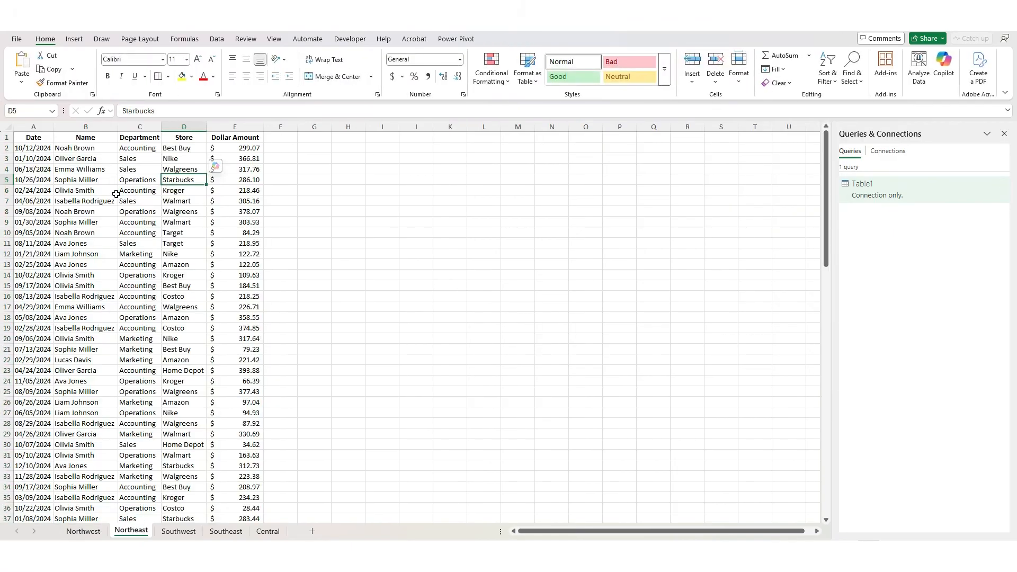
click(216, 39)
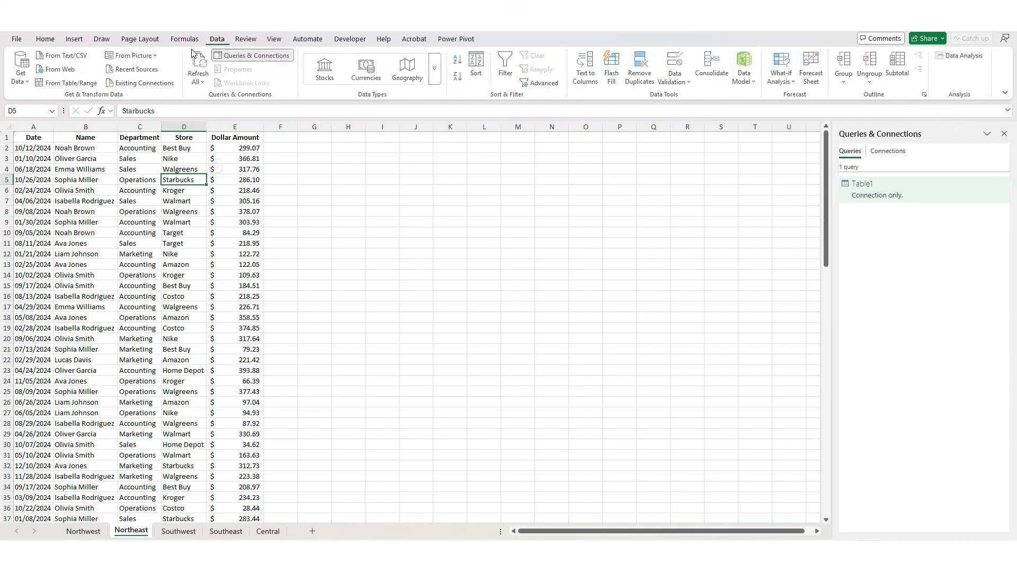
click(91, 84)
click(567, 297)
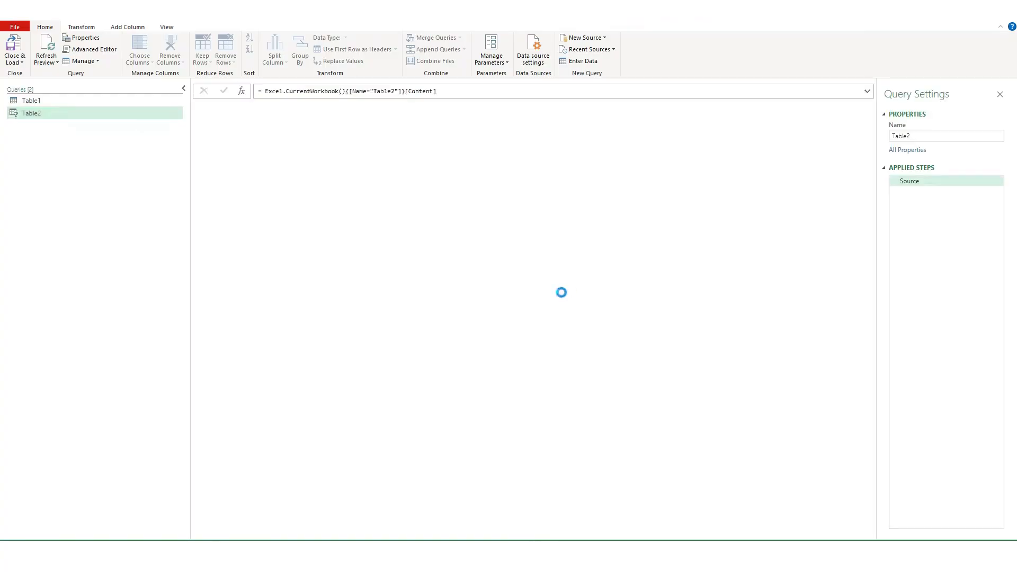
- Close the query editor and load the Northeast query as Only Create Connection
click(17, 72)
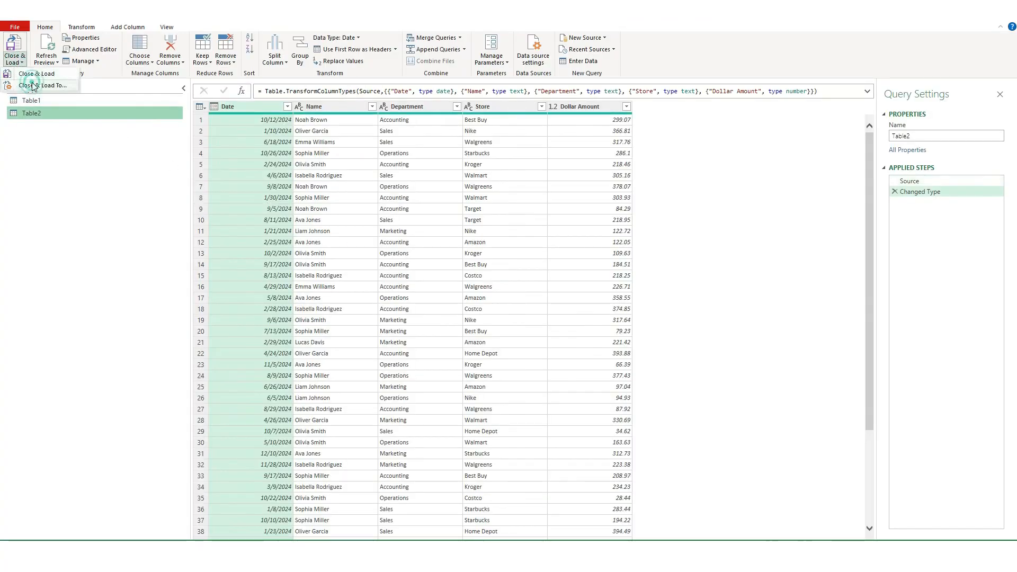
click(24, 77)
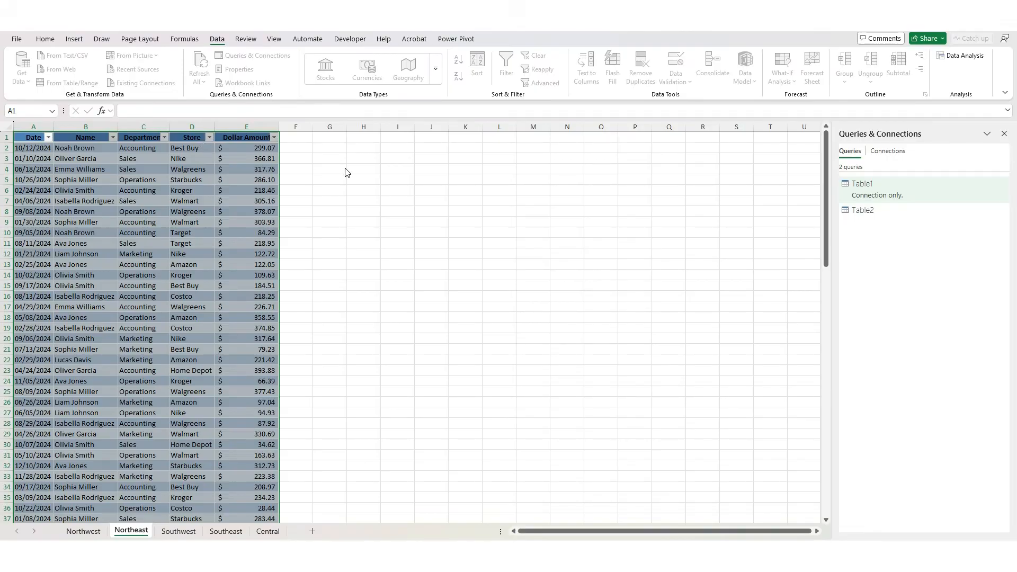
click(570, 247)
click(604, 317)
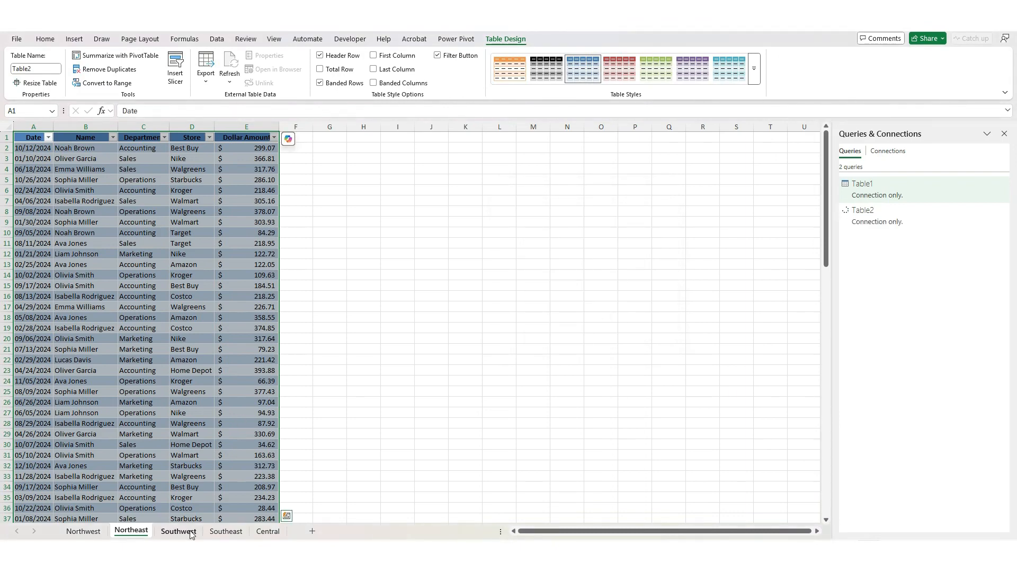
- Create a query from the Southwest sheet's data, converting $A$1:$E$101 to a table with headers
click(178, 531)
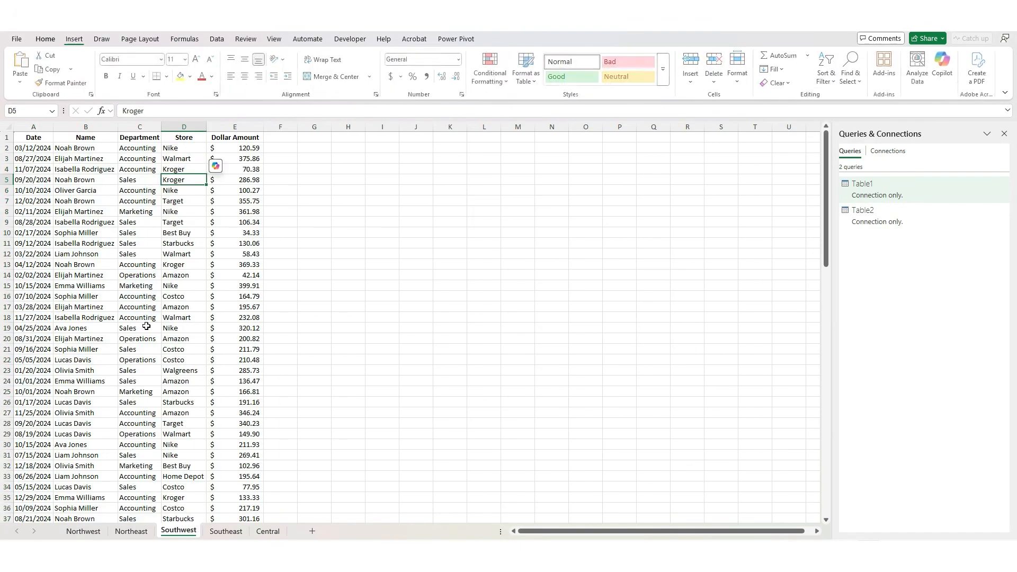
click(216, 38)
click(93, 87)
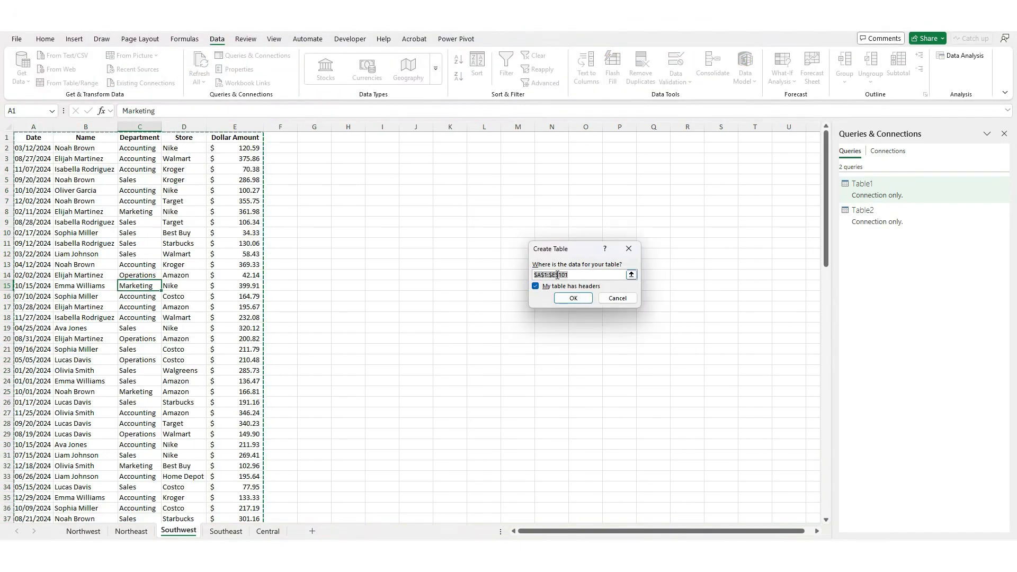
click(578, 297)
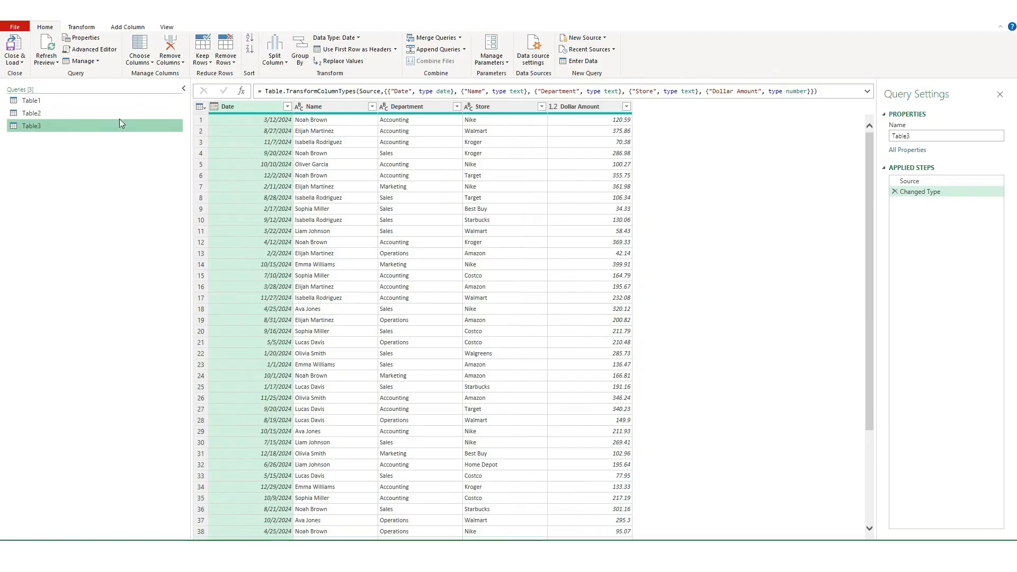
- Close the query editor and load the Southwest query as Only Create Connection
click(15, 62)
click(31, 85)
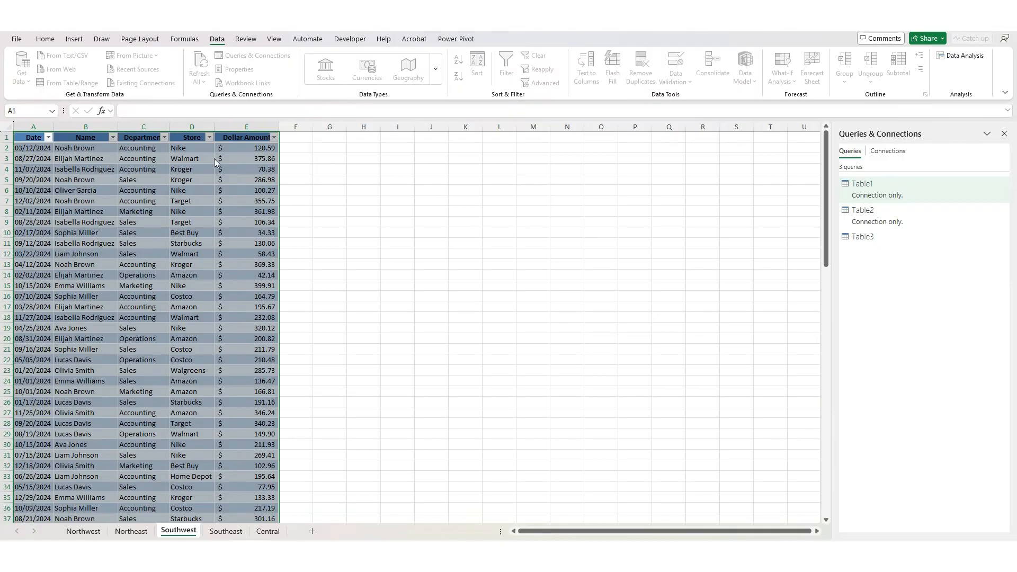
click(550, 248)
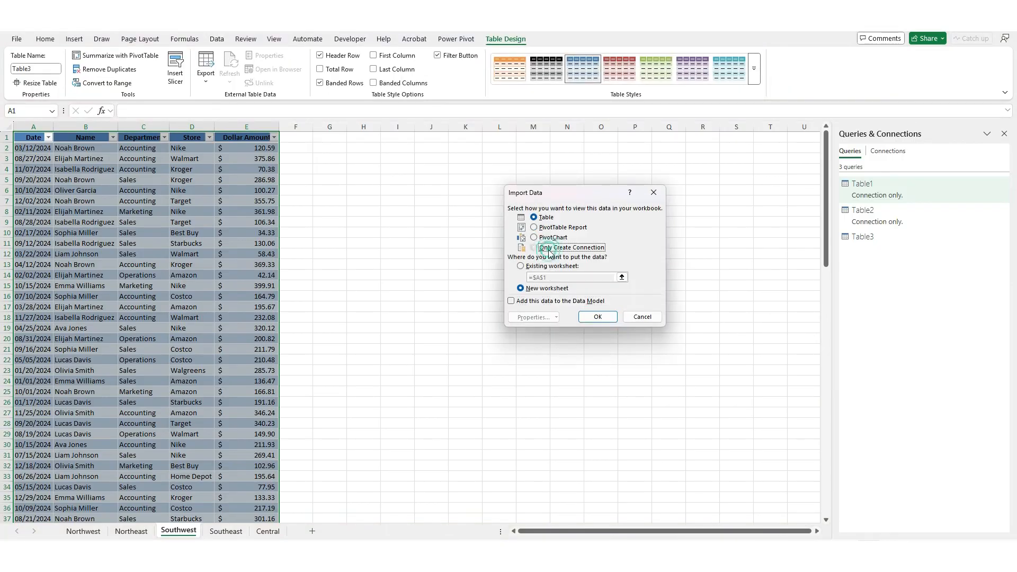
click(597, 316)
- Create a query from the Southeast sheet's data range and load it with the default Close & Load
click(233, 535)
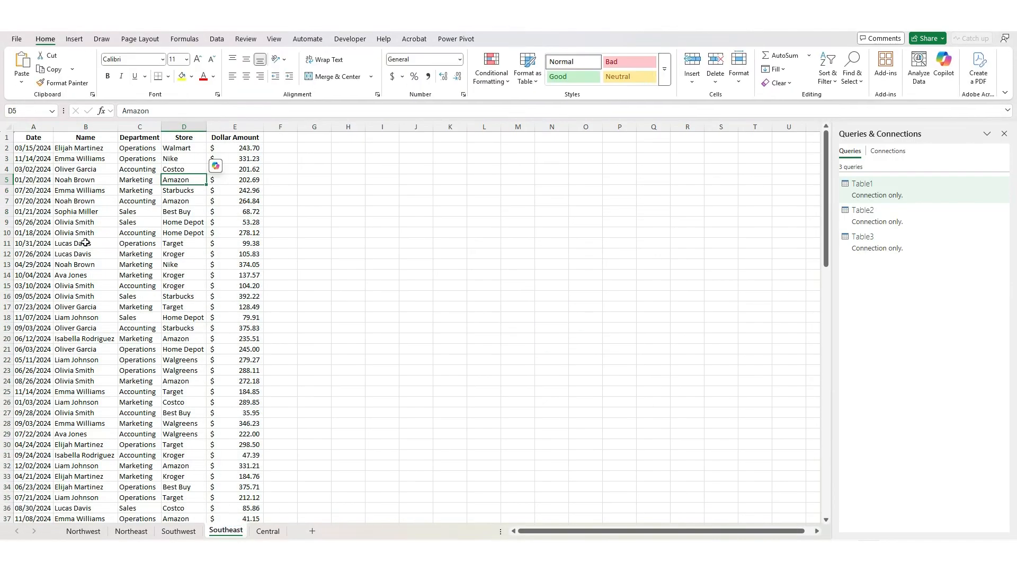
click(217, 40)
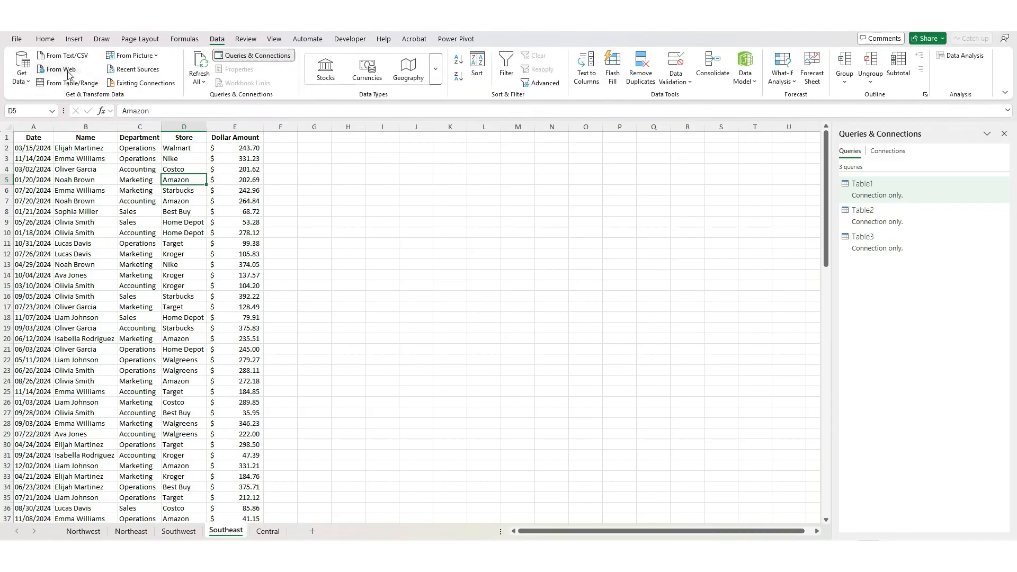
click(71, 83)
click(572, 297)
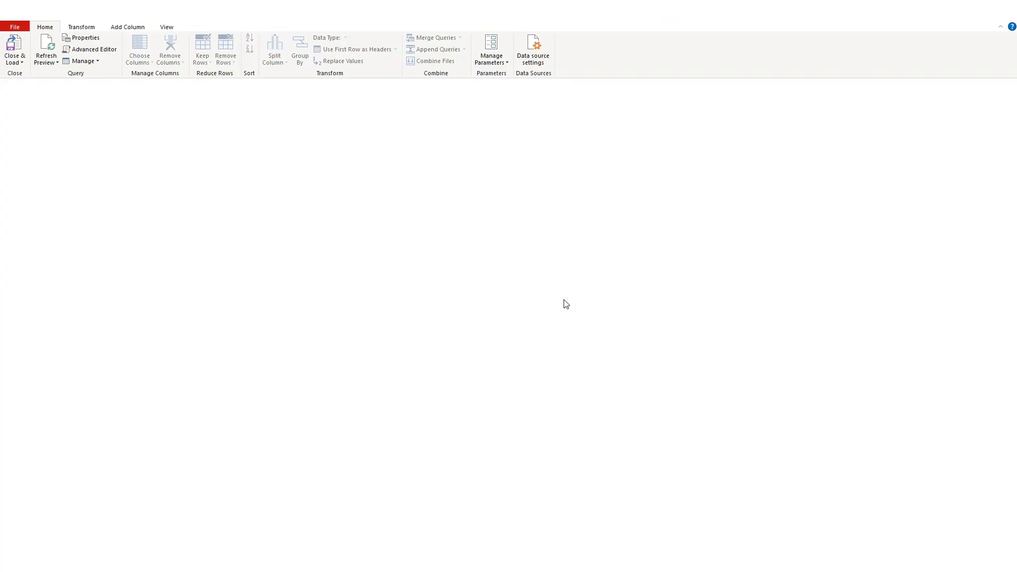
click(14, 45)
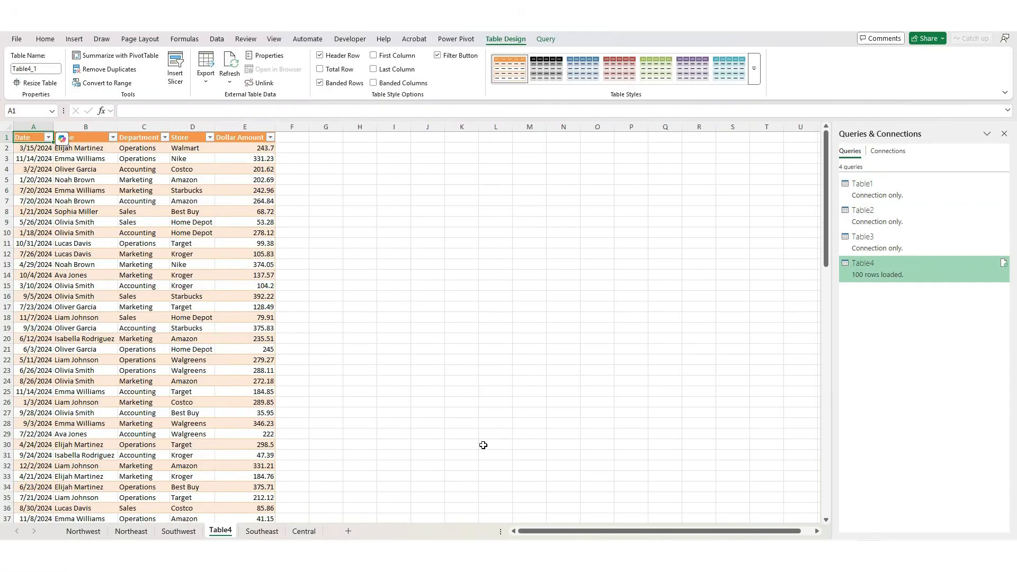
- Delete the Table4 worksheet that holds the loaded Southeast query output
right_click(228, 532)
click(268, 390)
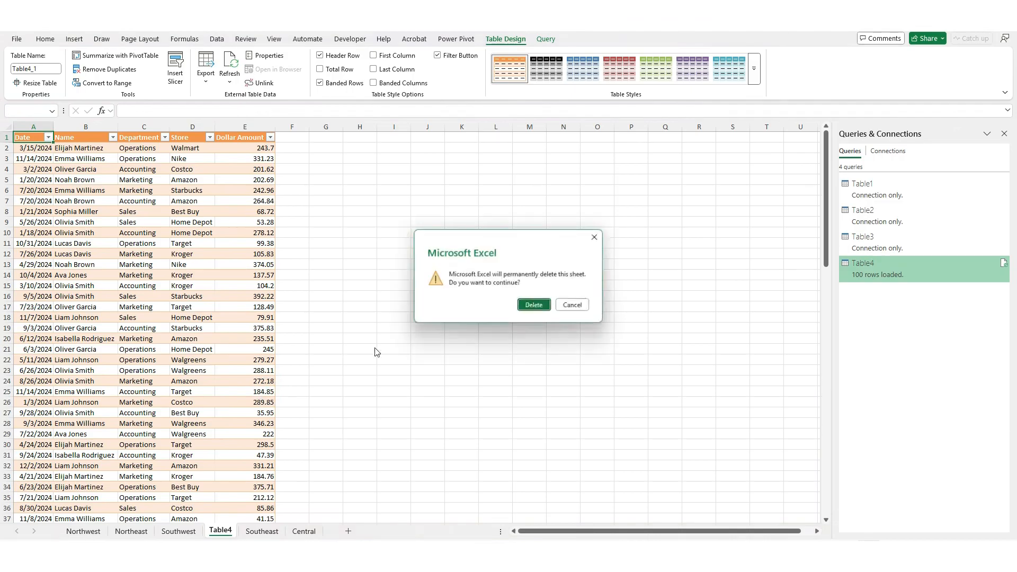
click(529, 309)
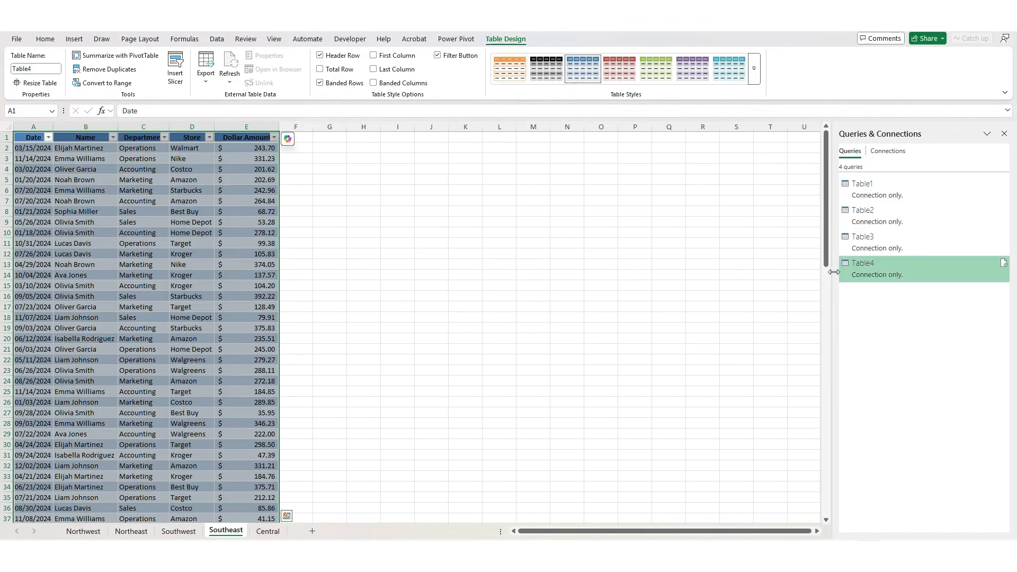
mouse_move(878, 272)
- Create a query from the Central sheet's data, converting $A$1:$E$101 to a table with headers
click(267, 531)
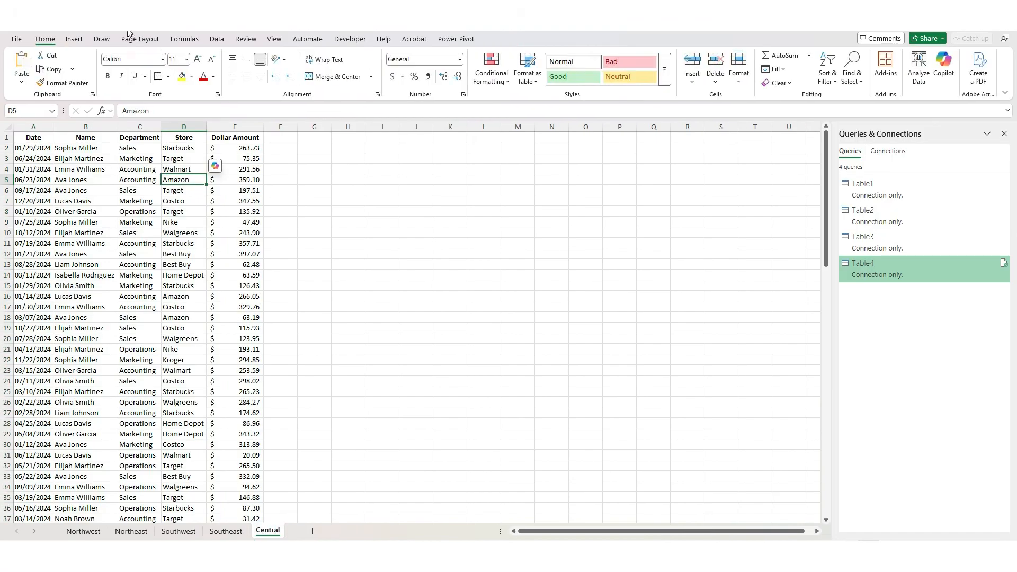
click(217, 39)
click(79, 84)
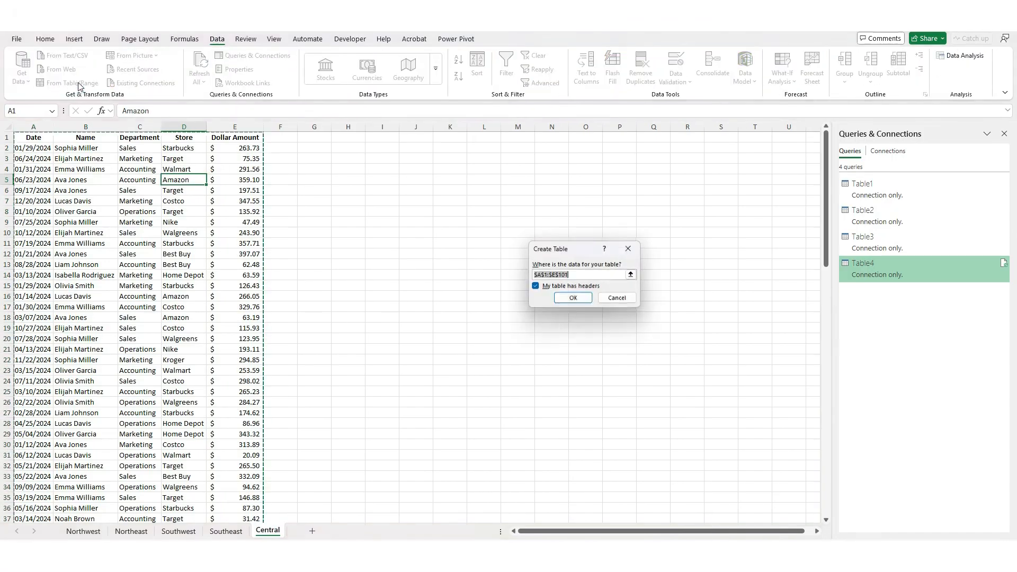
click(573, 298)
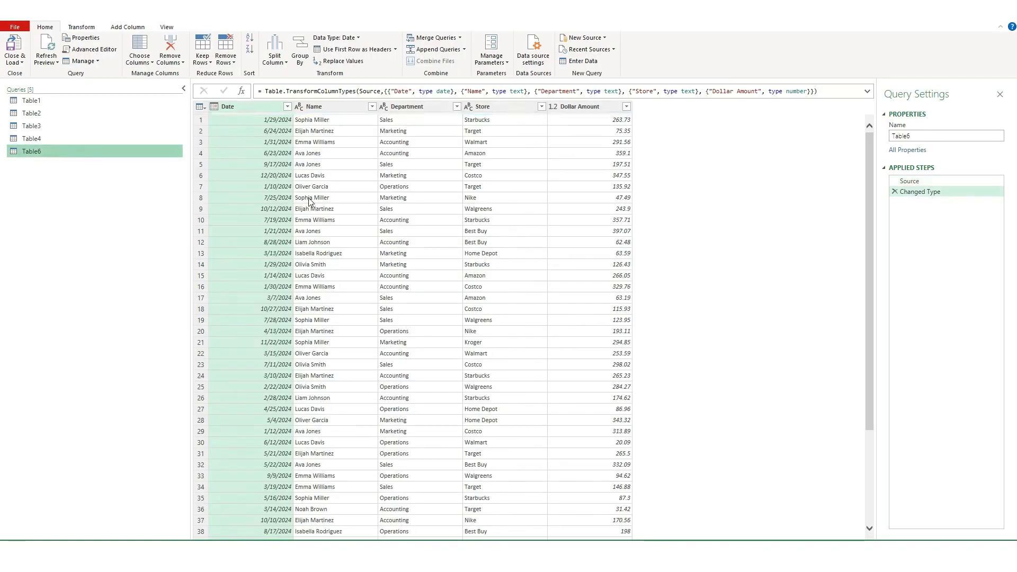
- Close the query editor and load the Central query as Only Create Connection
click(15, 60)
click(29, 87)
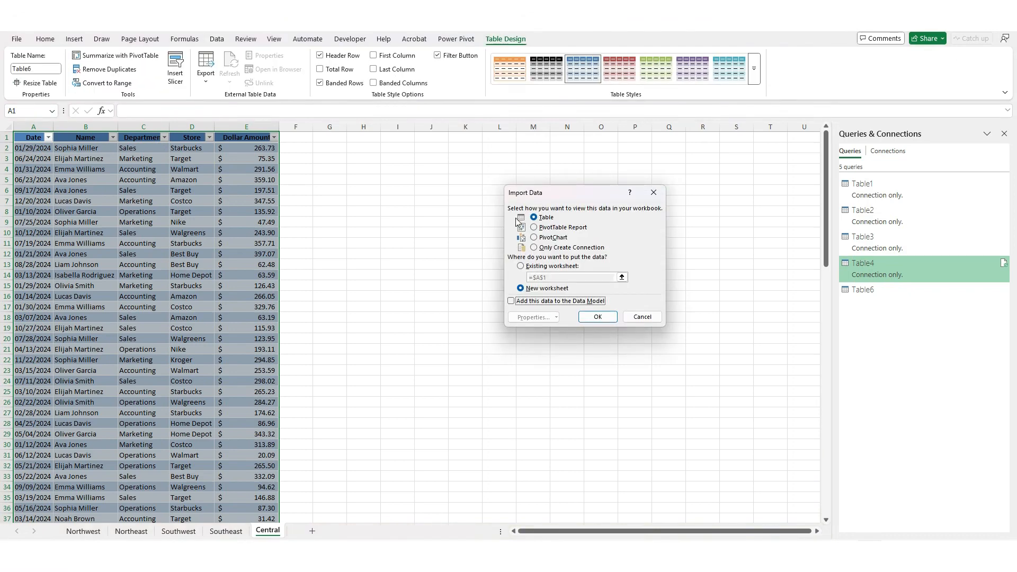
click(556, 248)
click(597, 317)
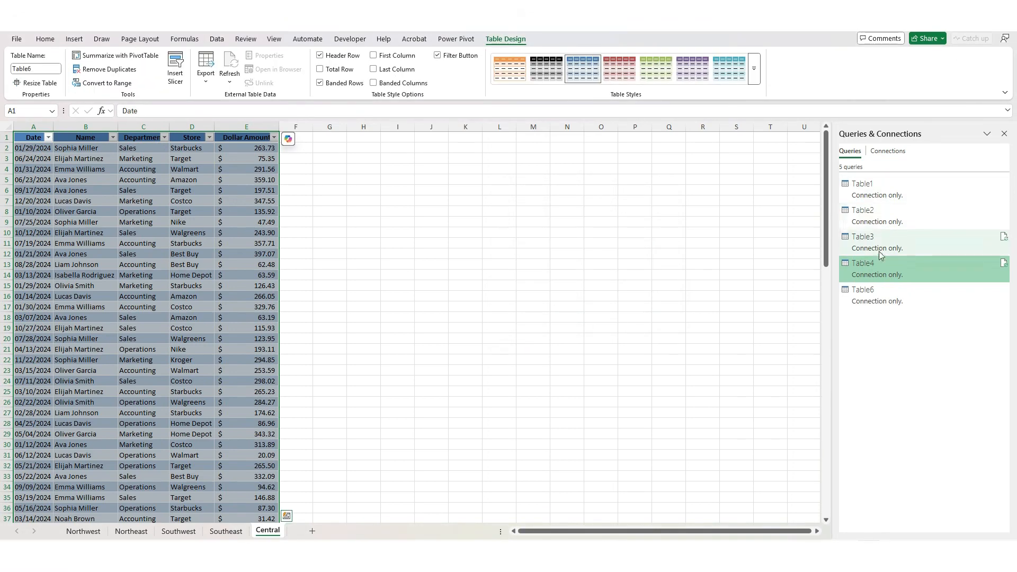
- Open the Table4 query for editing in the Power Query Editor
mouse_move(901, 276)
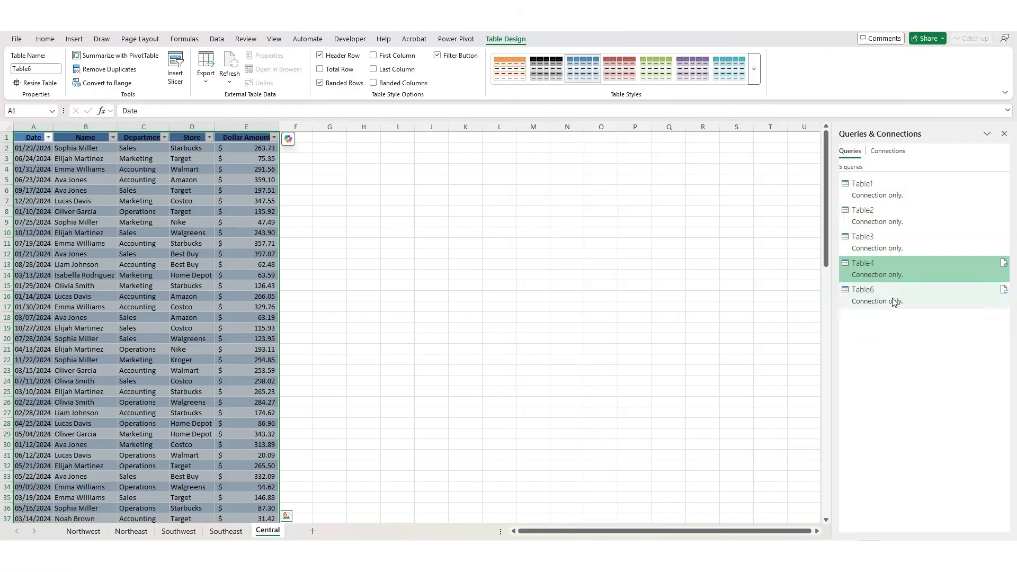
mouse_move(895, 302)
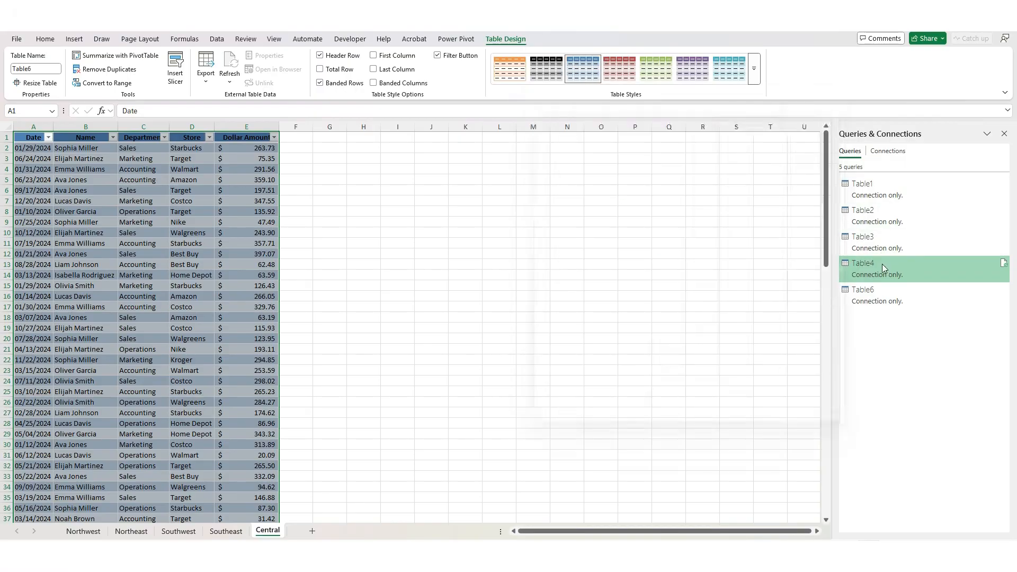
right_click(873, 266)
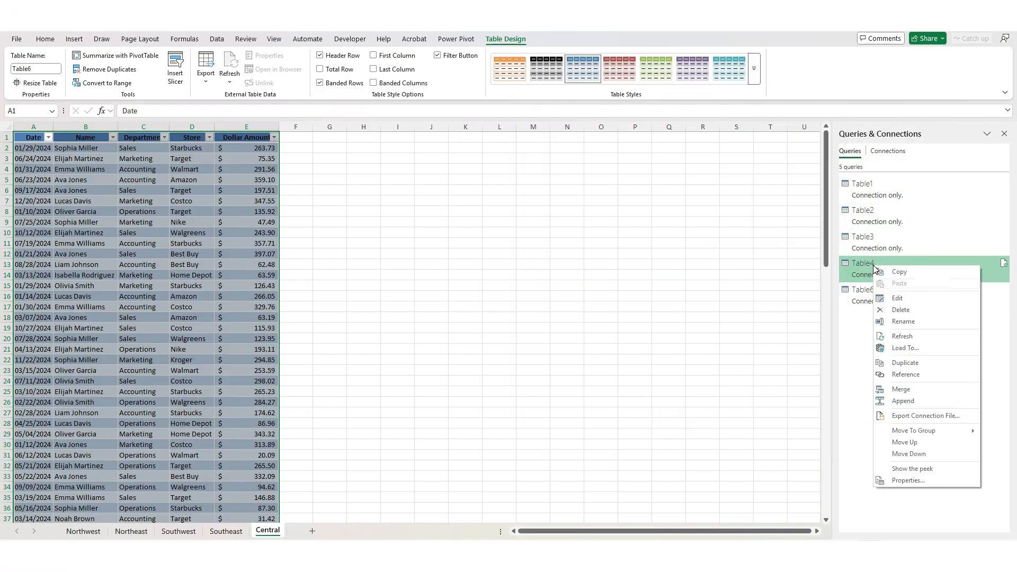
click(897, 298)
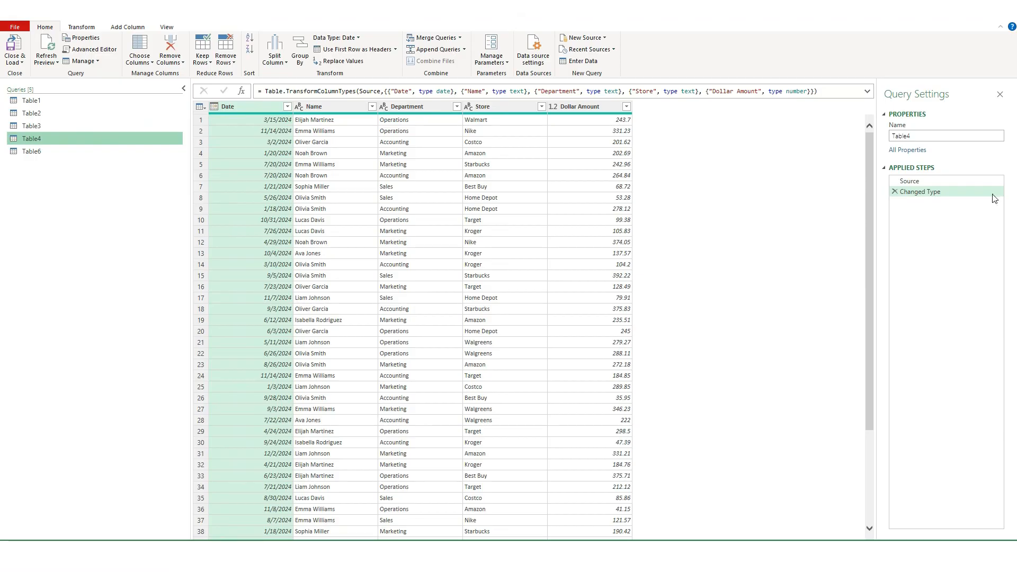
- Rename the Table1 query as Northwest
click(37, 102)
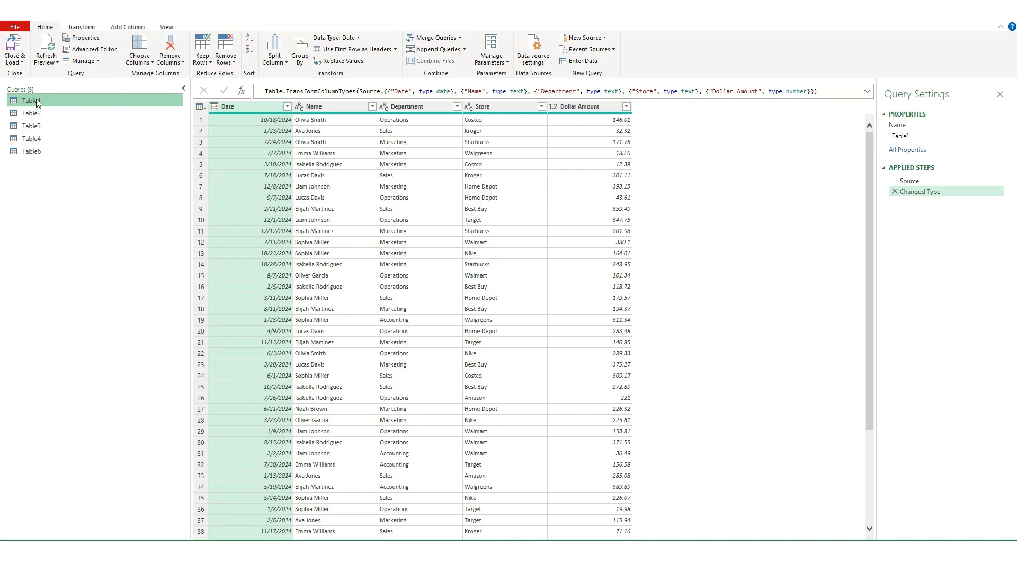
right_click(37, 100)
click(66, 143)
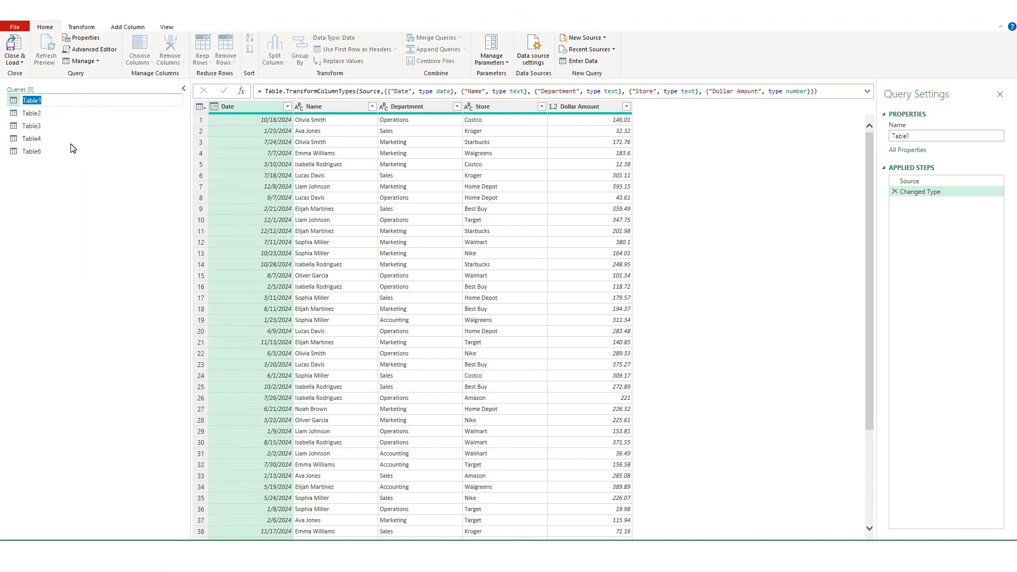
text(Northwest)
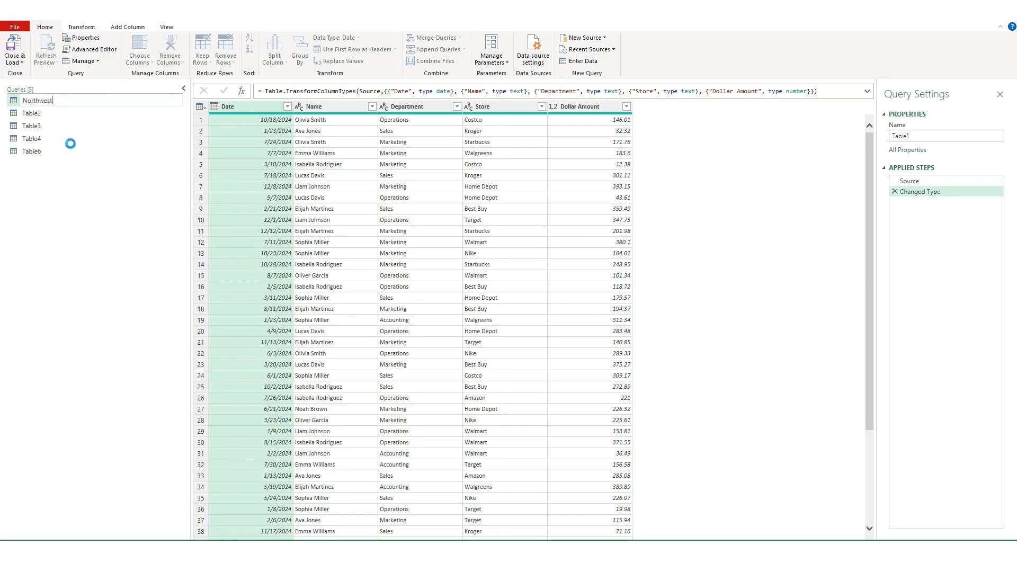
key(Return)
- Rename the Table2 query as Northeast
right_click(33, 113)
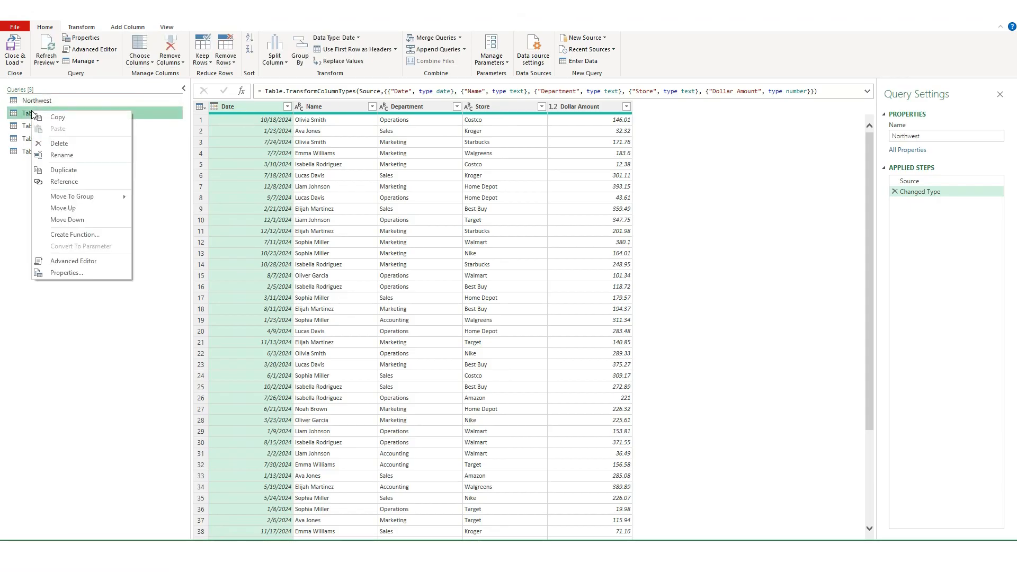
click(53, 156)
text(No)
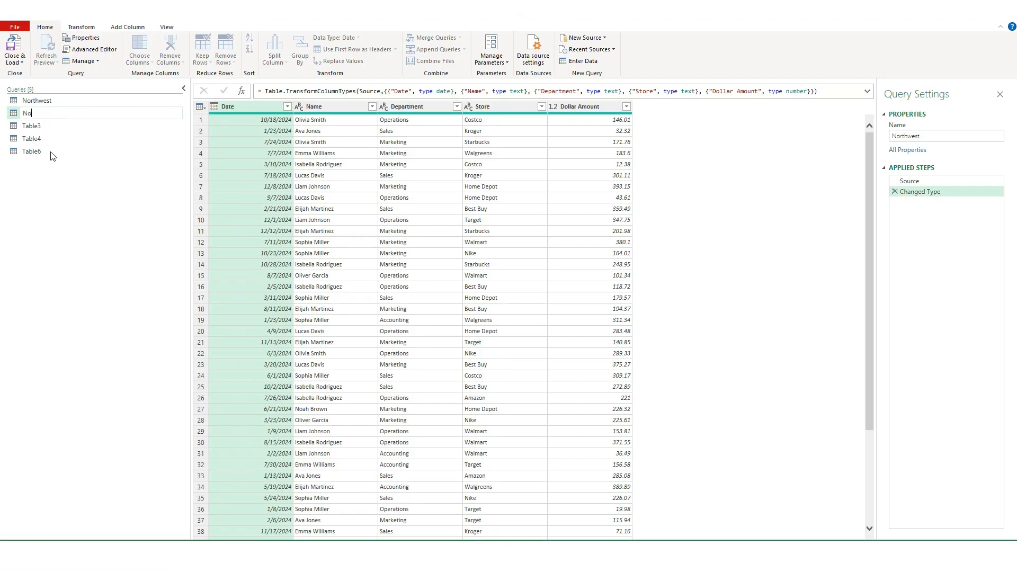
text(rtheast)
key(Return)
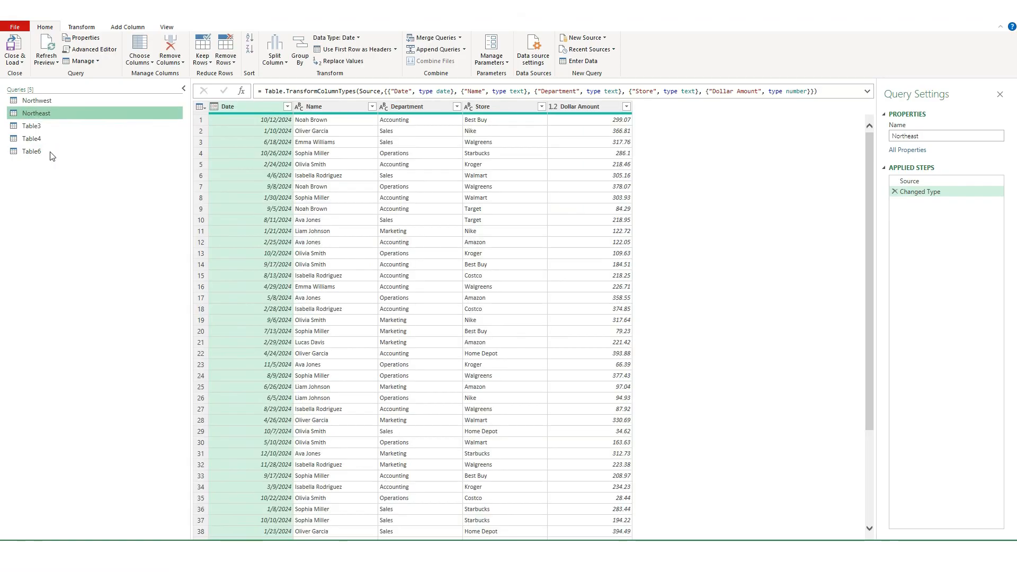
- Rename the Table3 query as Southwest
click(35, 126)
right_click(36, 126)
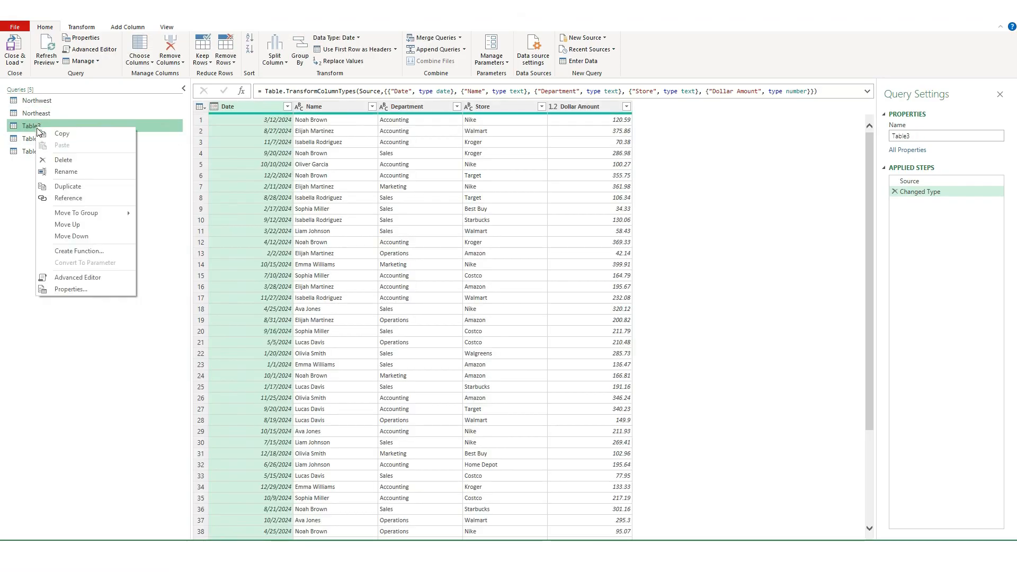
click(59, 175)
text(S)
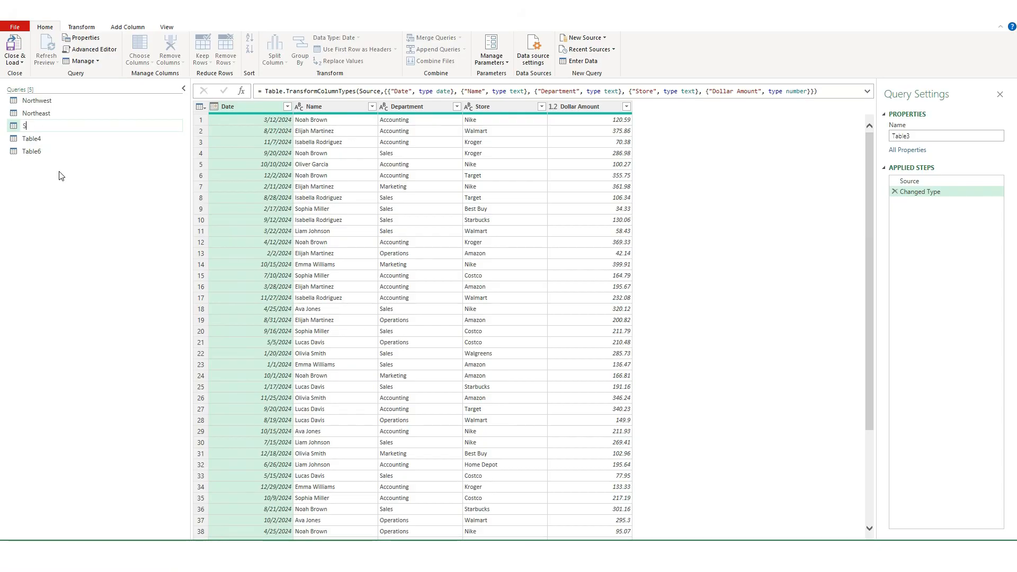
text(outhwest)
key(Return)
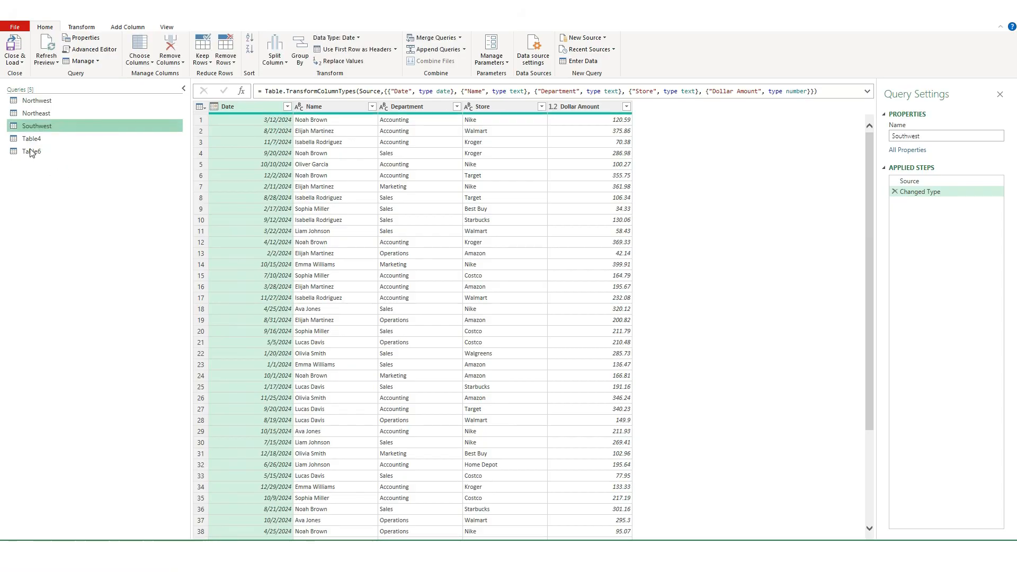
- Rename the Table4 query as Southeast
right_click(37, 138)
click(58, 181)
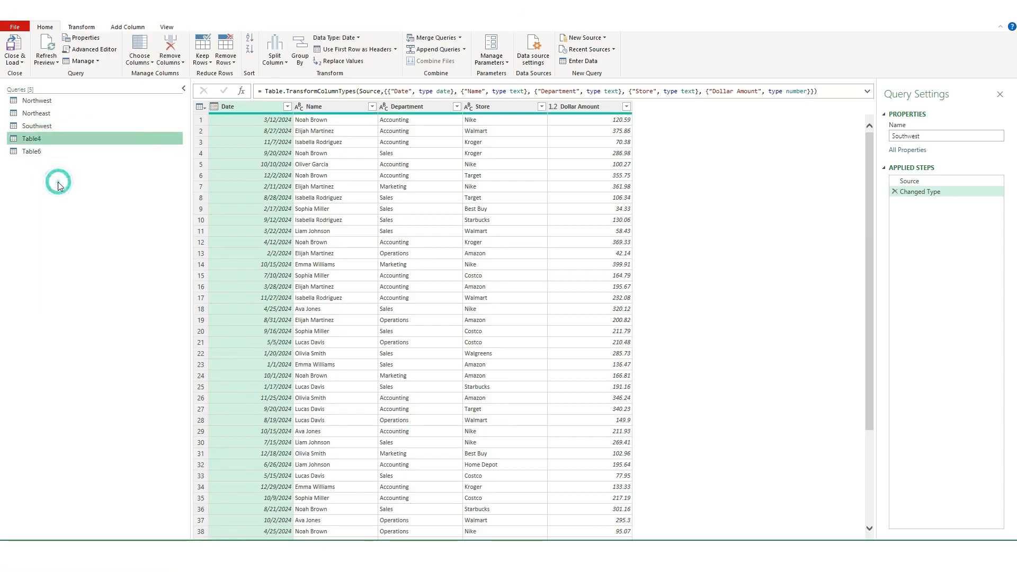
text(Southeast)
key(Return)
- Rename the Table6 query as Central
right_click(35, 153)
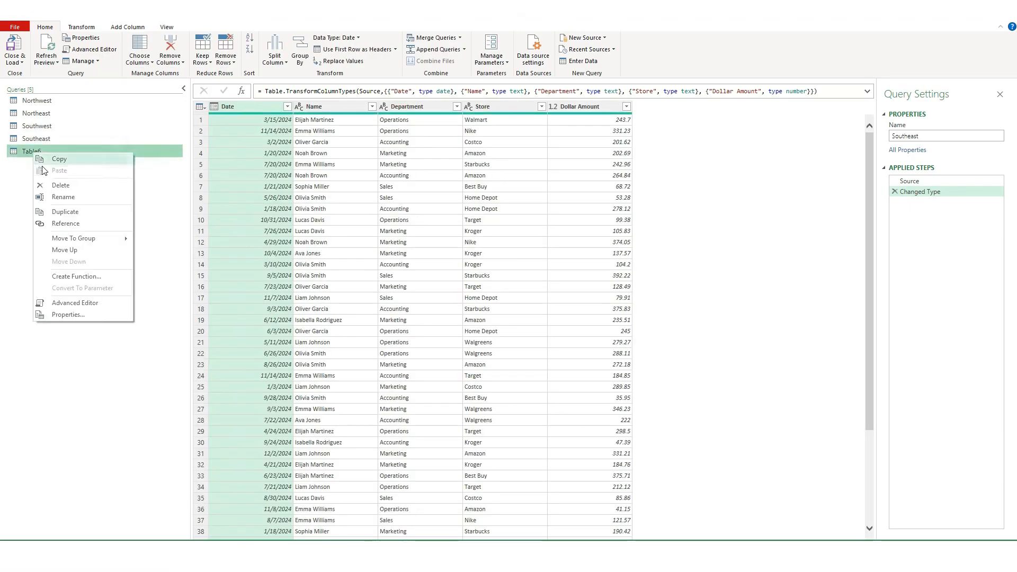
click(55, 196)
text(Central)
key(Return)
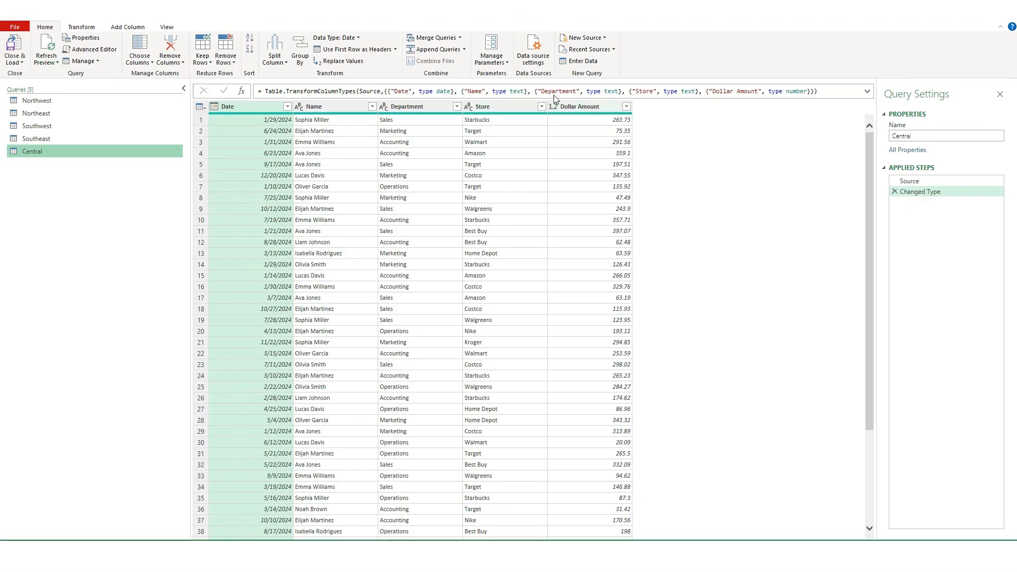
- Add a custom column named Region to the Central query with the formula = "Central"
click(128, 27)
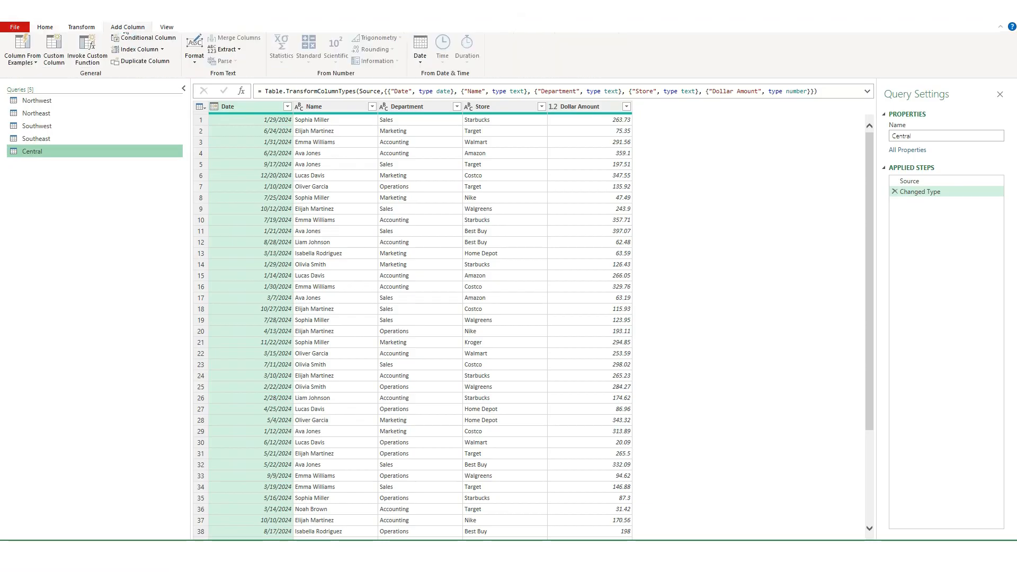
click(54, 49)
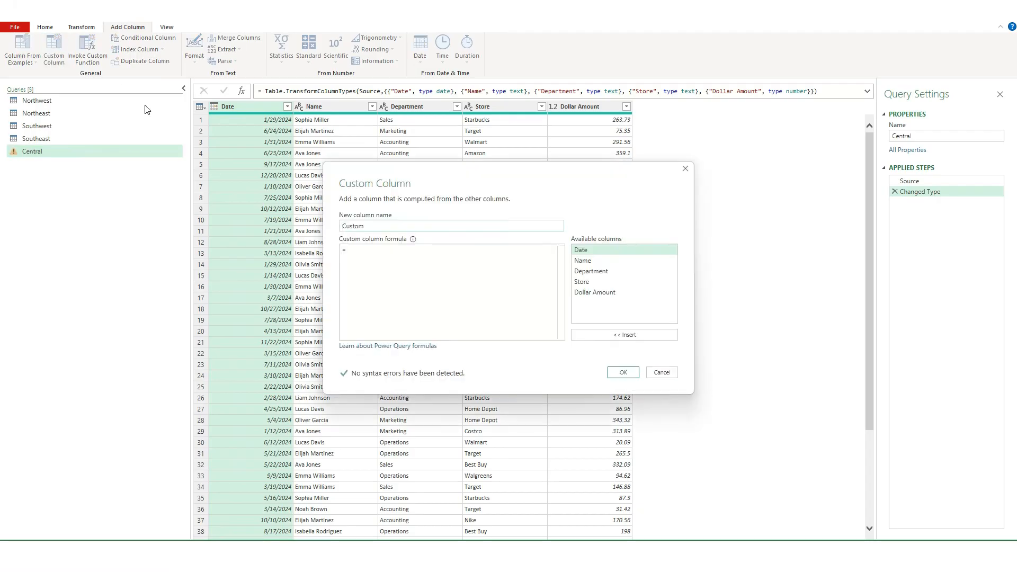
double_click(354, 226)
text(Region)
click(369, 251)
text("Central)
click(615, 373)
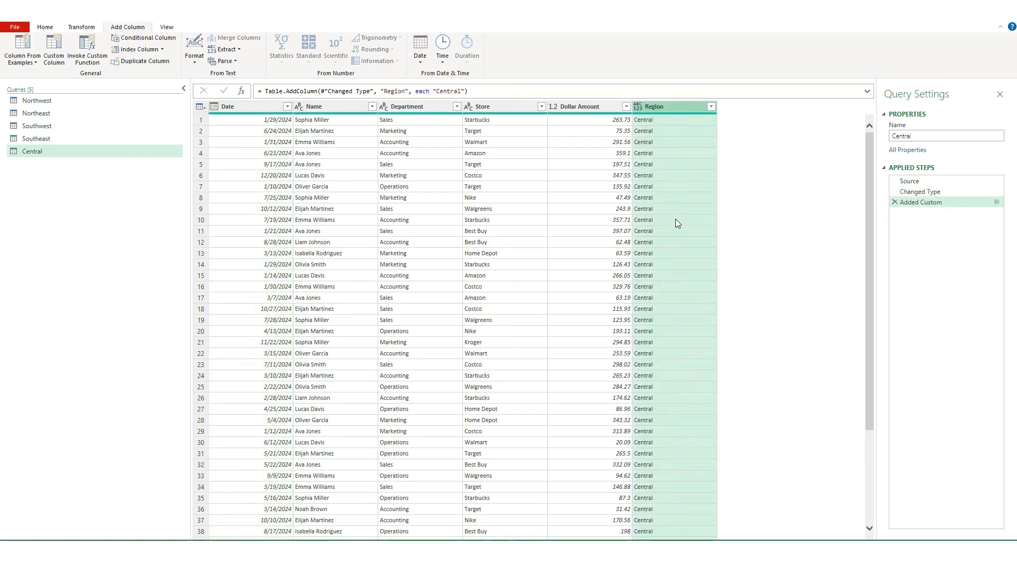
- Add a custom column named Region to the Southeast query with the formula = "Southeast"
click(50, 142)
click(52, 57)
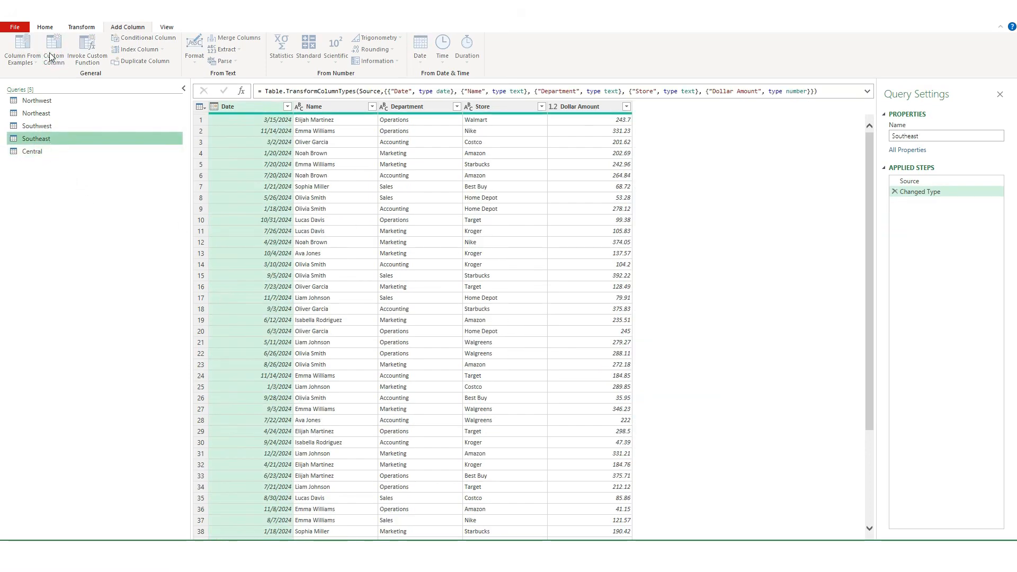
double_click(352, 225)
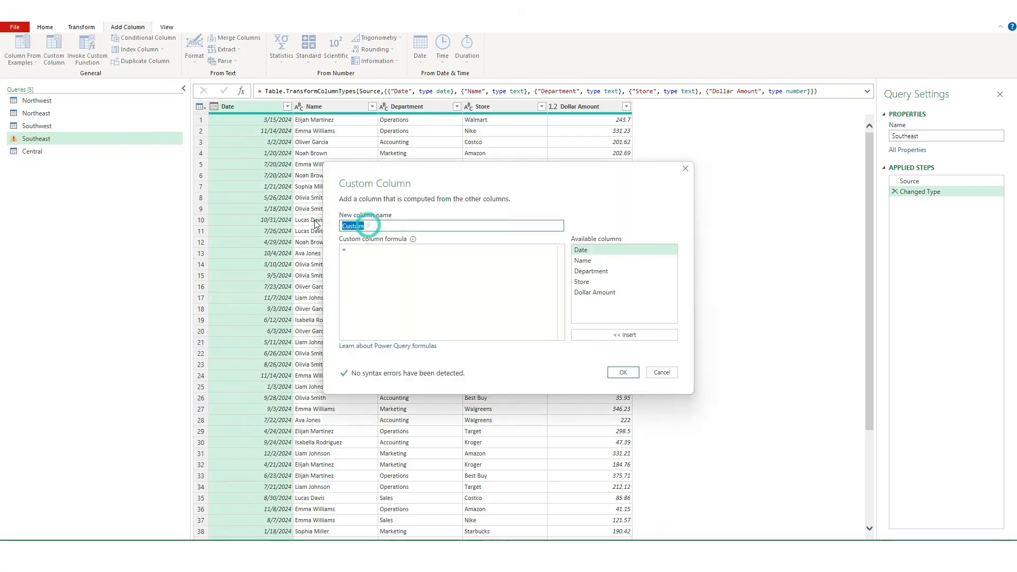
text(Region)
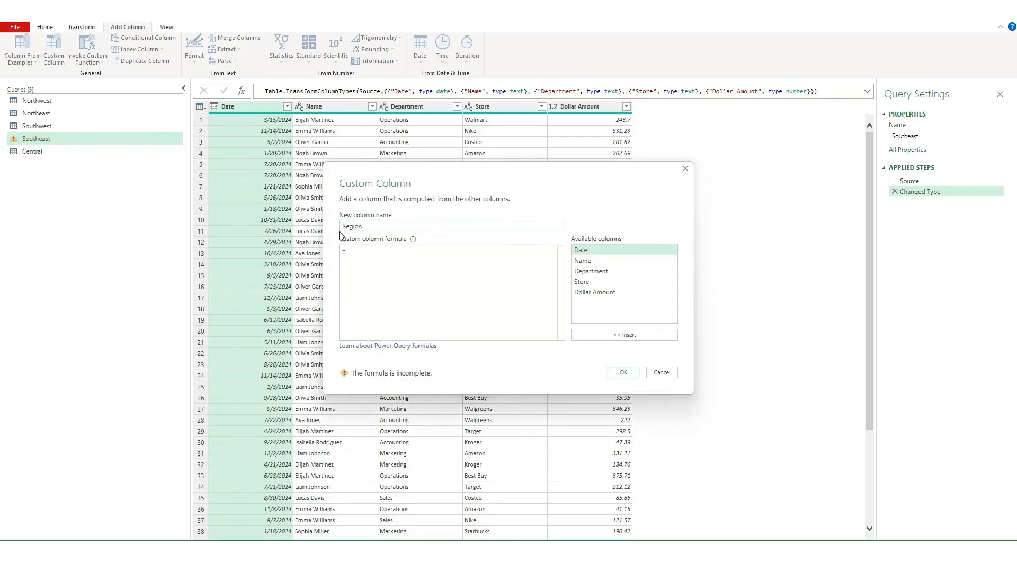
click(364, 247)
text("Southw)
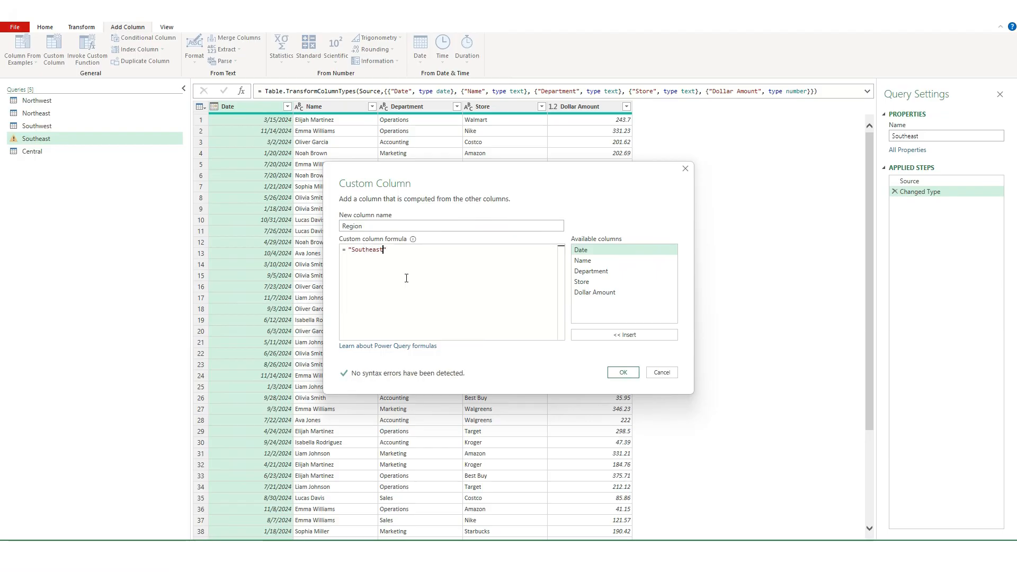
click(621, 372)
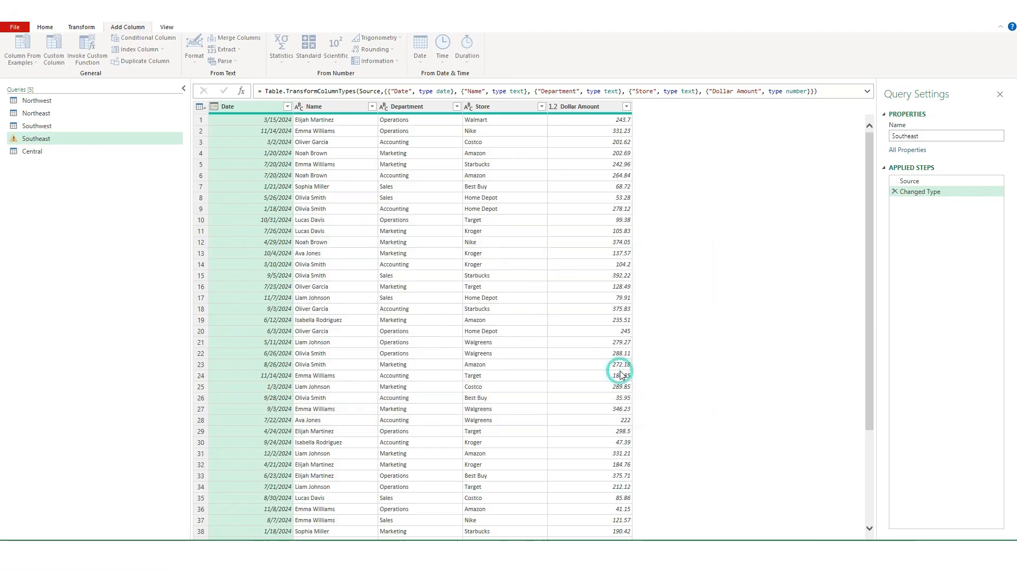
- Add a custom column named Region to the Southwest query with the formula = "Southwest"
click(37, 126)
click(51, 57)
double_click(409, 225)
text(Region)
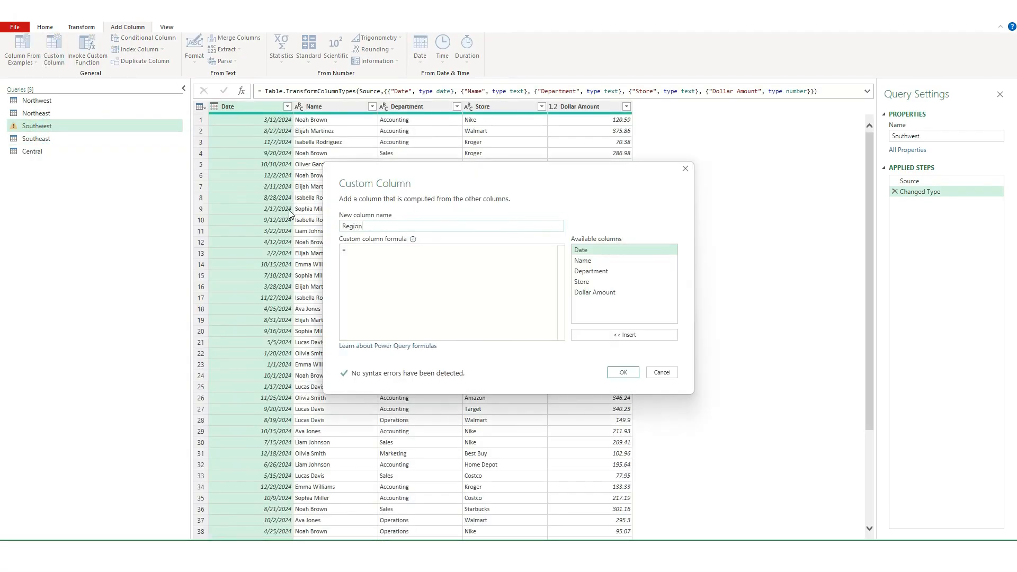
click(399, 254)
text("Southwestt)
key(BackSpace)
click(624, 372)
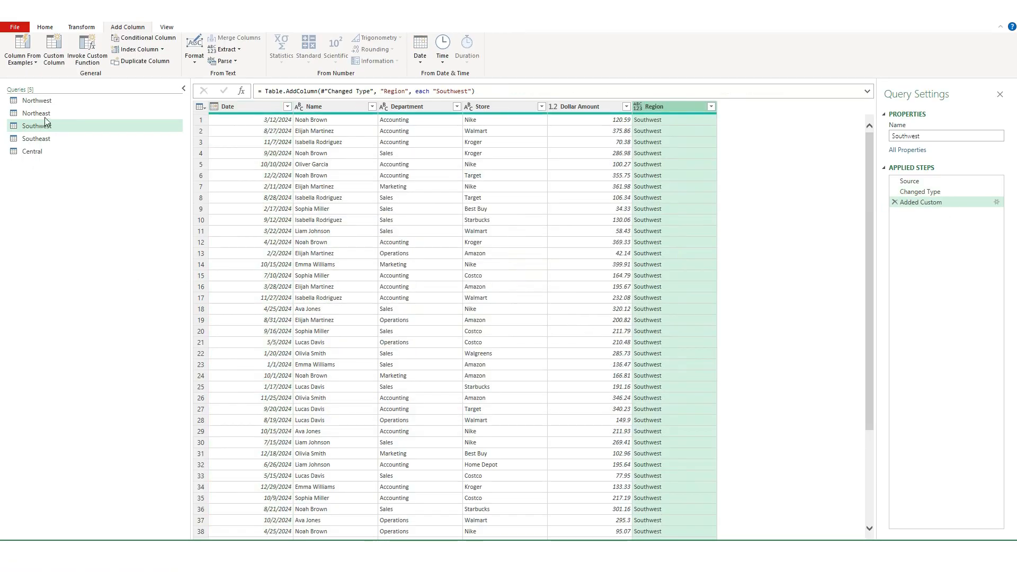
- Add a custom column named Region to the Northeast query with the formula = "Northeast"
click(43, 113)
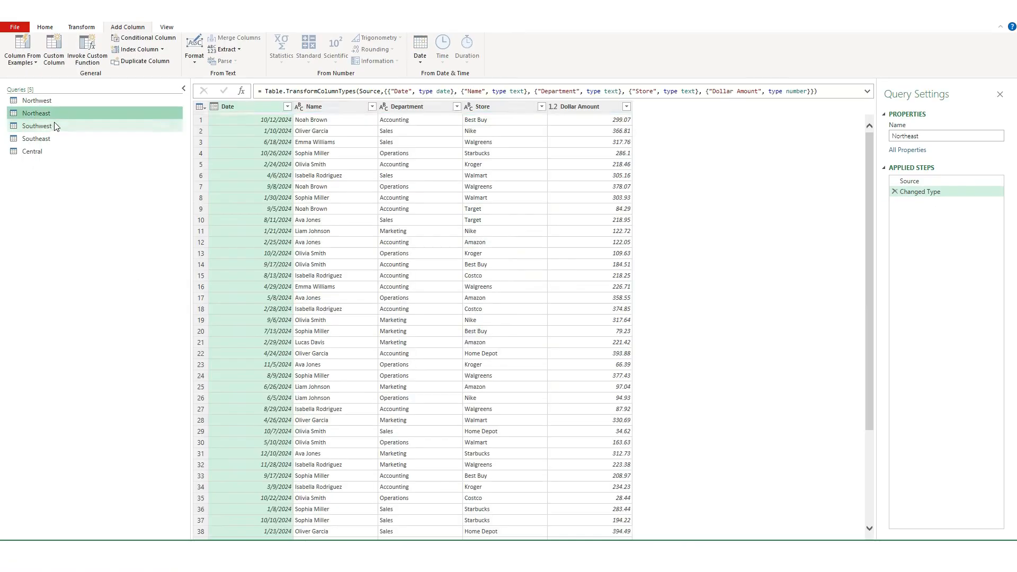
click(59, 52)
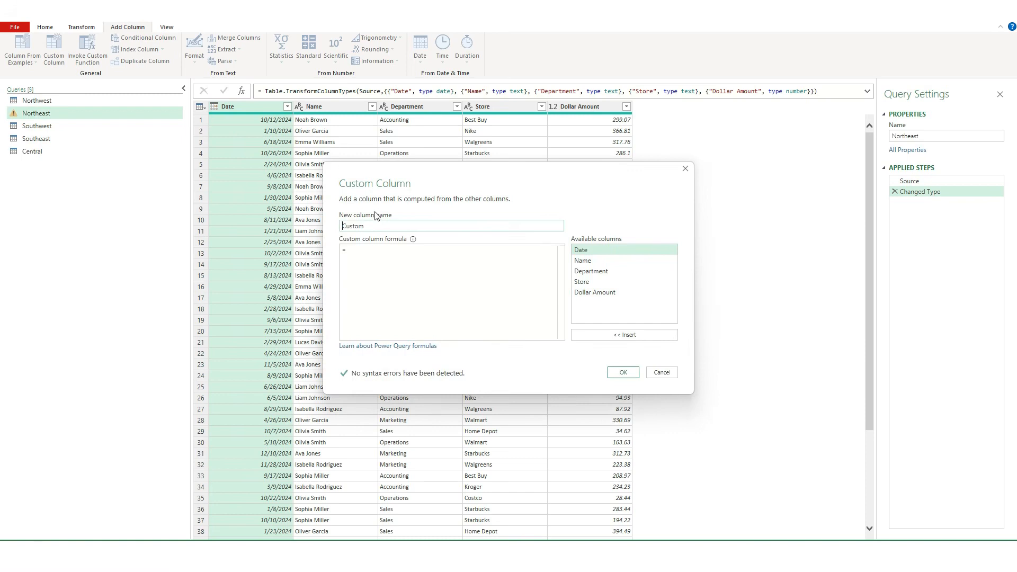
drag(375, 223, 322, 225)
text(Region)
click(371, 260)
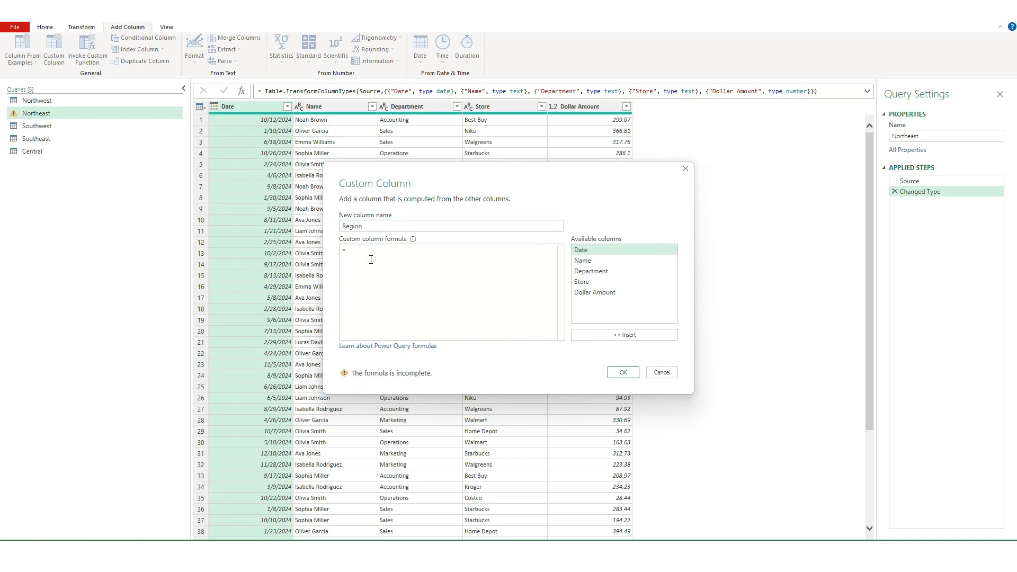
text("Northeast)
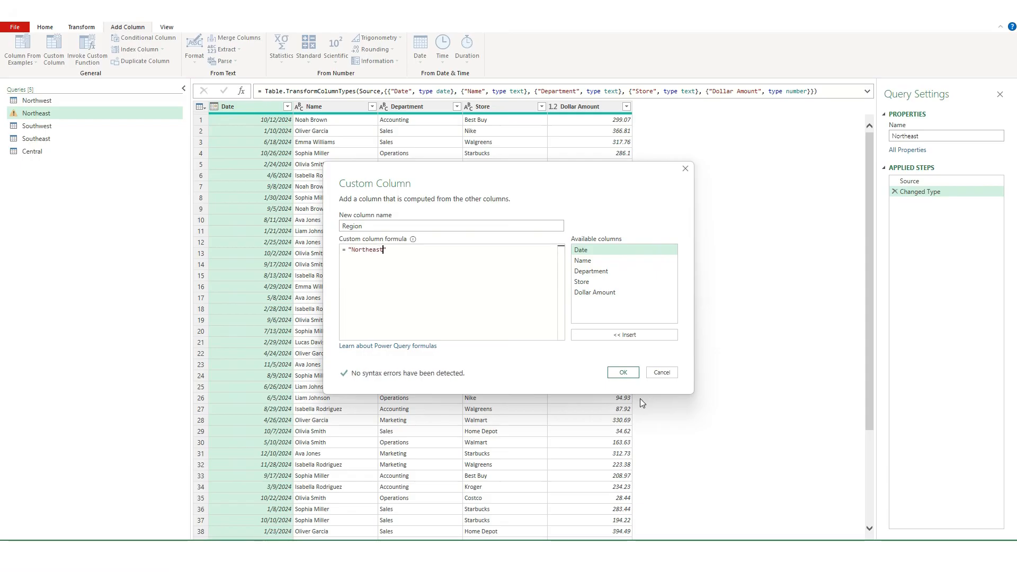
click(623, 372)
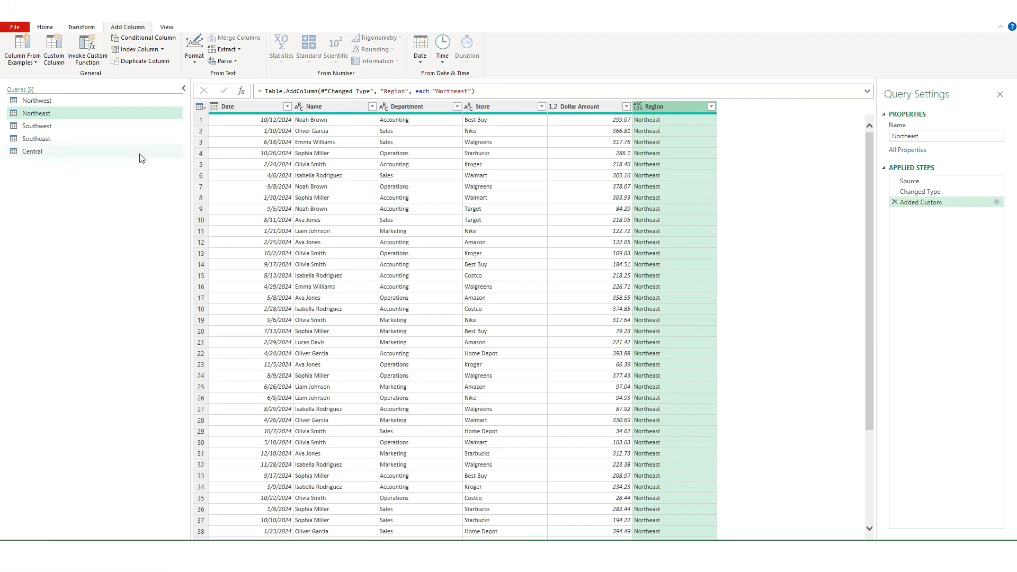
- Add a custom column named Region to the Northwest query with the formula = "Northwest"
click(43, 100)
click(54, 48)
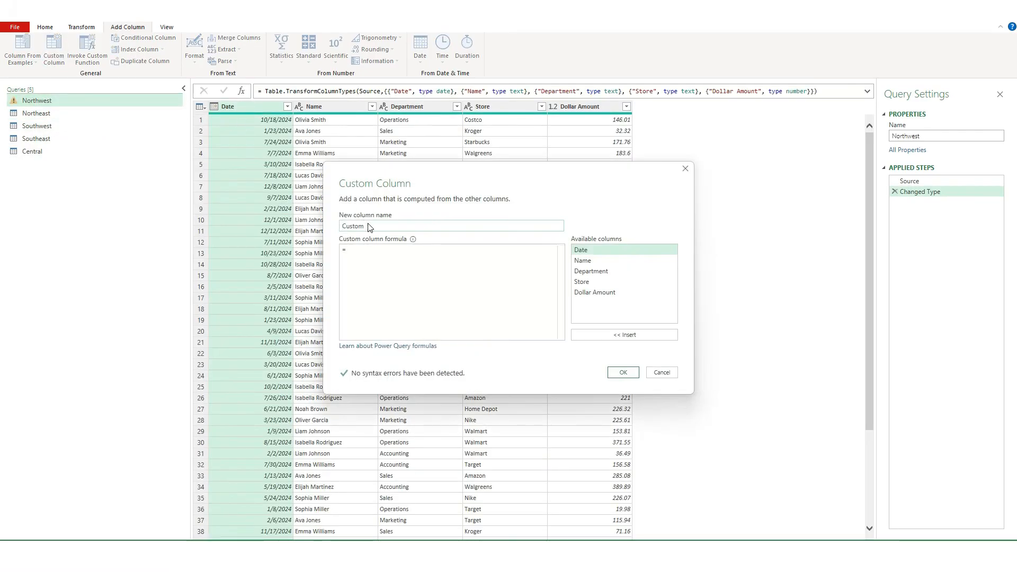
text(Region)
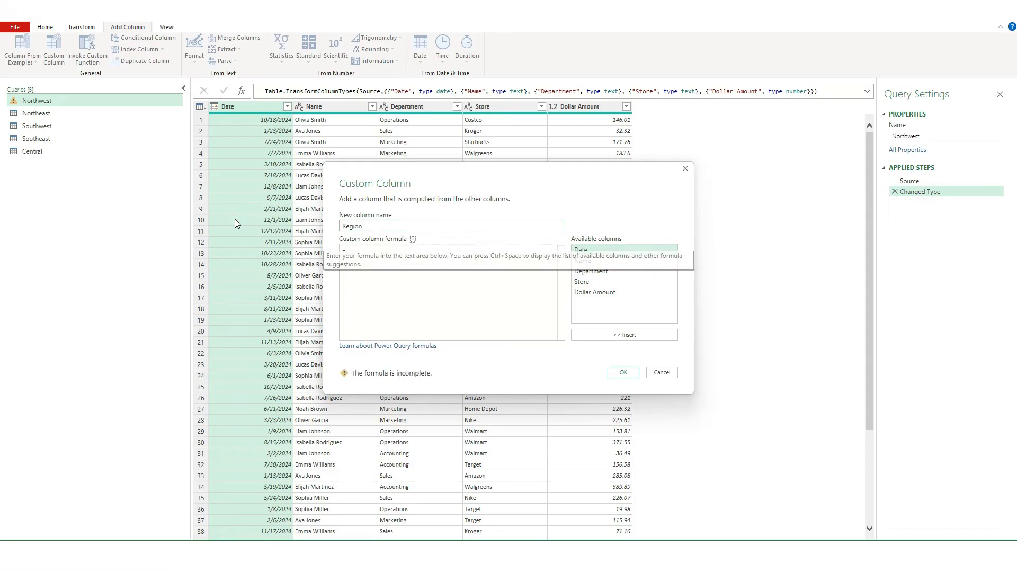
text("Northwest)
click(624, 371)
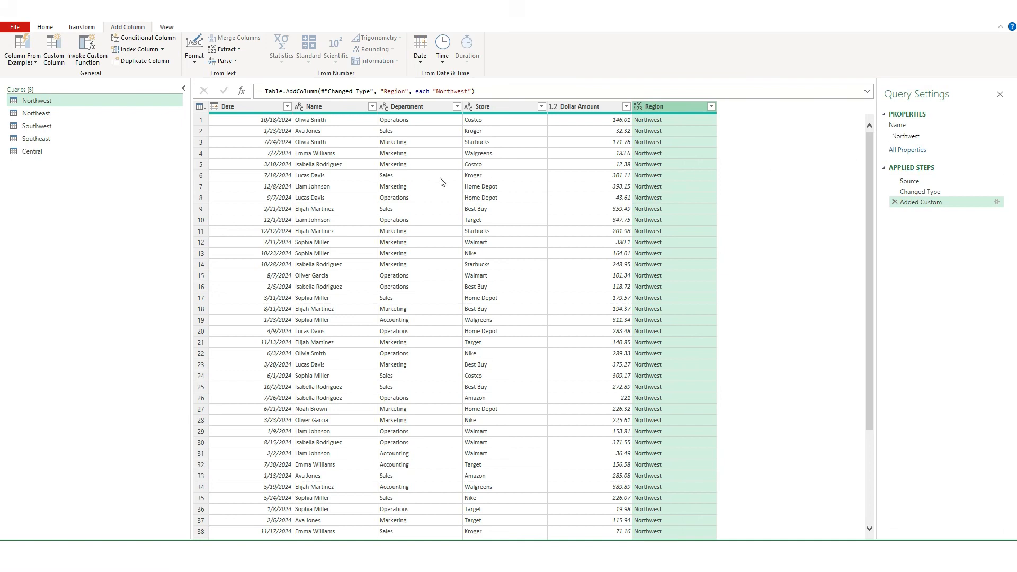
- Append three or more tables as a new query, combining Northwest (listed twice), Northeast, Southwest, Southeast and Central
click(45, 27)
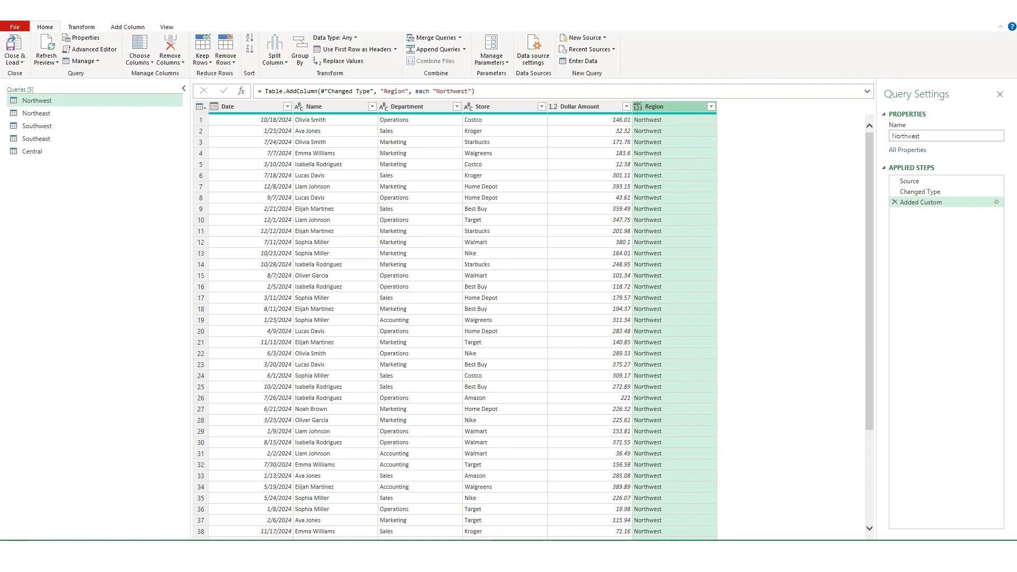
click(464, 52)
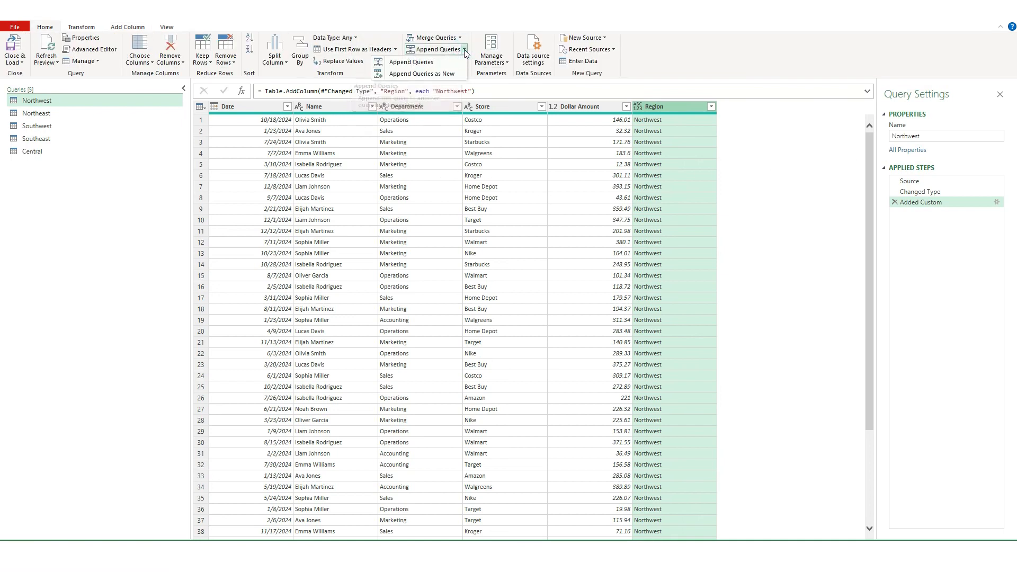
click(419, 75)
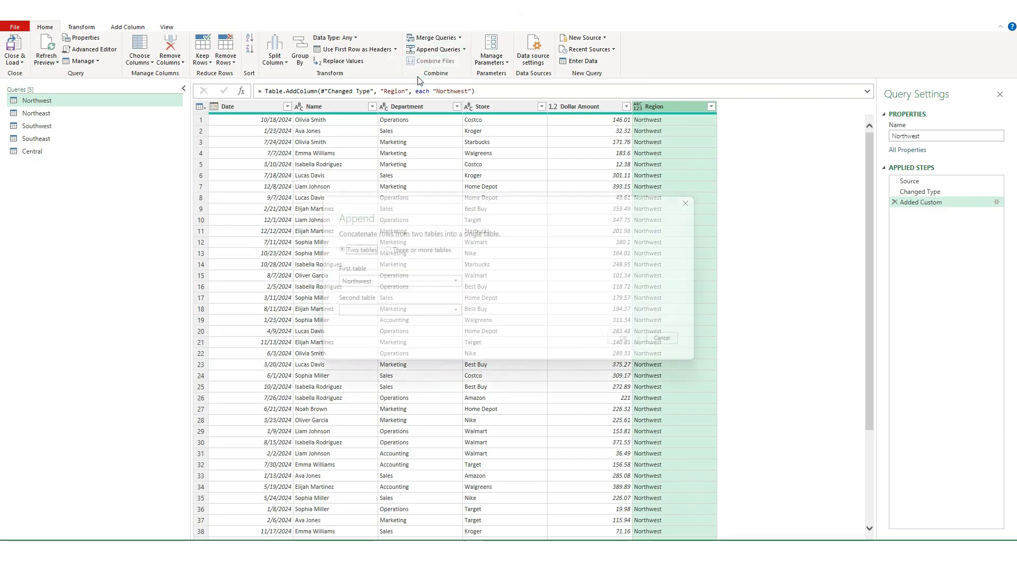
click(398, 249)
click(375, 283)
double_click(375, 283)
double_click(365, 293)
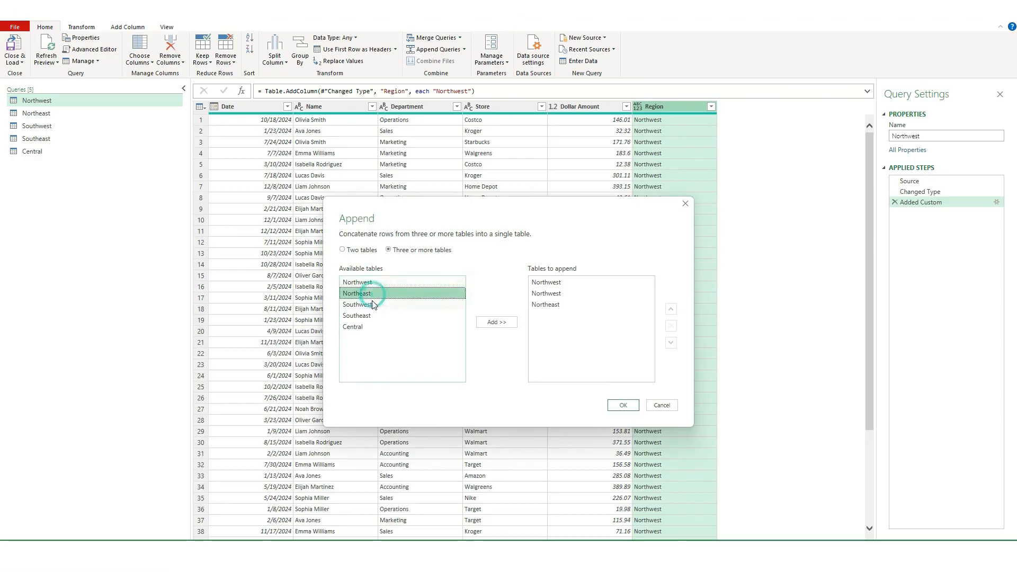
double_click(365, 304)
click(369, 316)
double_click(369, 315)
double_click(364, 327)
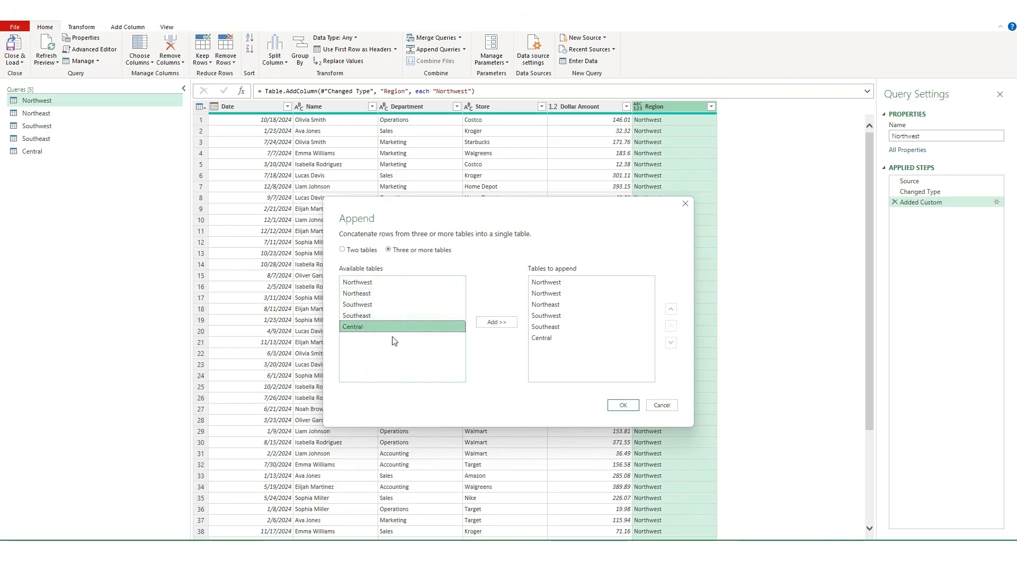
click(623, 406)
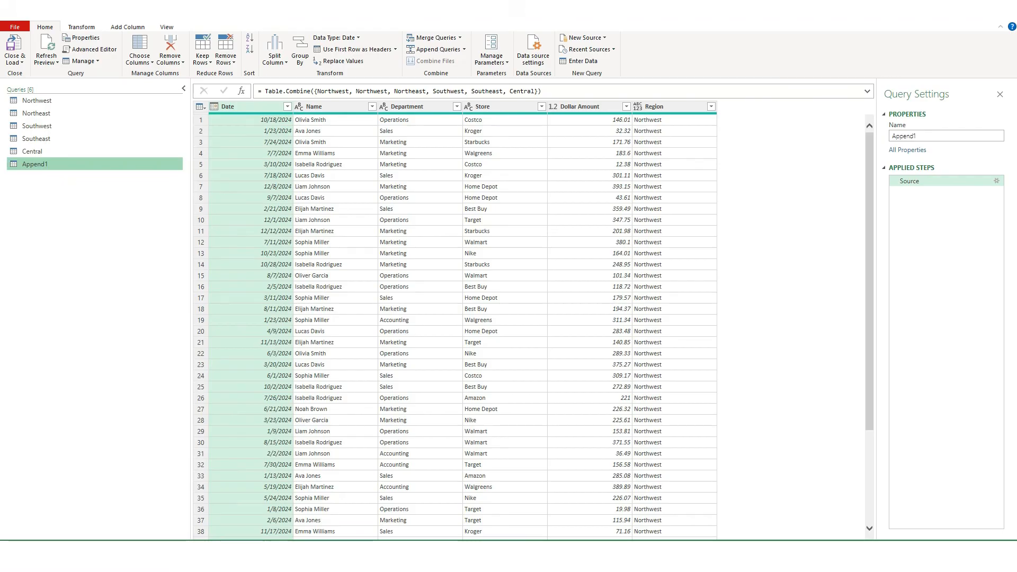
- Close and load the combined query into the workbook, and insert a PivotTable from Append1 on a new worksheet
click(11, 47)
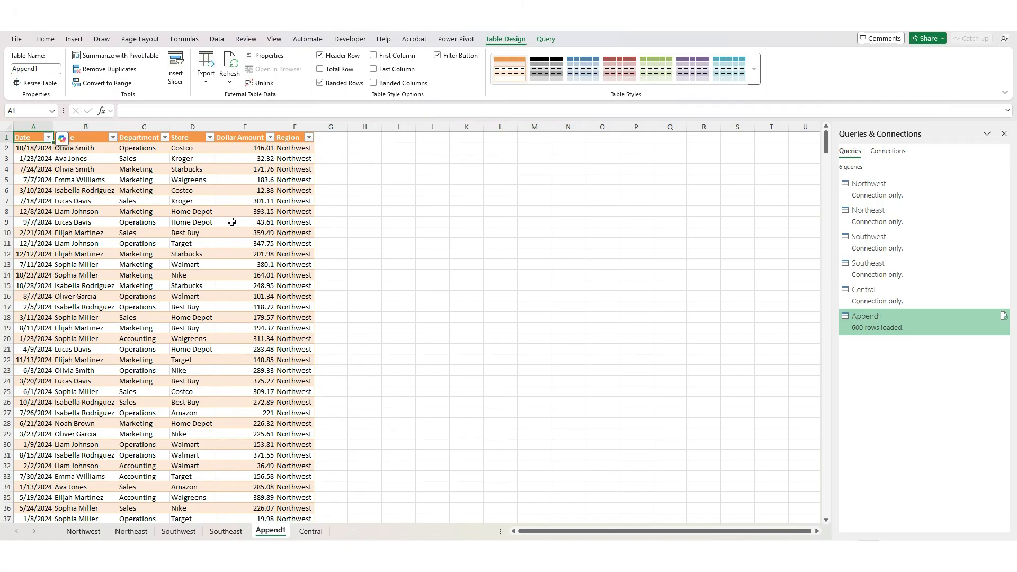
click(74, 39)
click(28, 58)
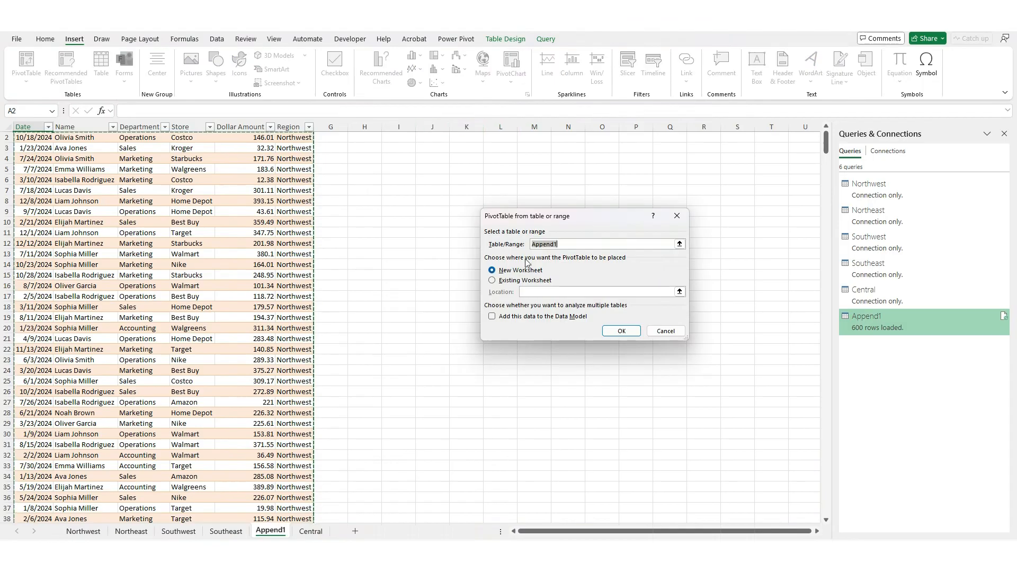
click(621, 331)
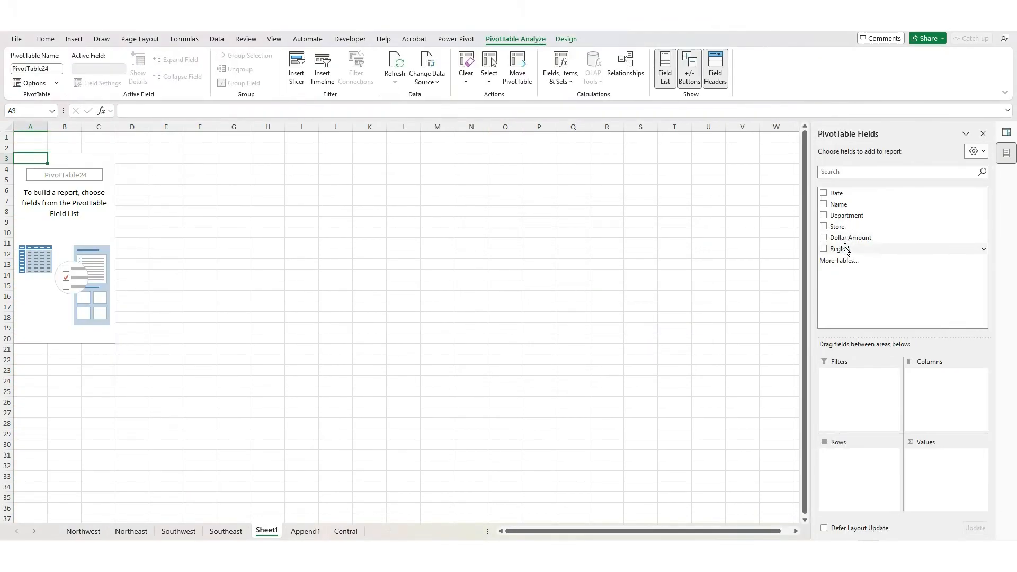
- Lay out the PivotTable with Date as rows, Region as columns and the sum of Dollar Amount as values, and autofit its columns
drag(848, 237, 858, 473)
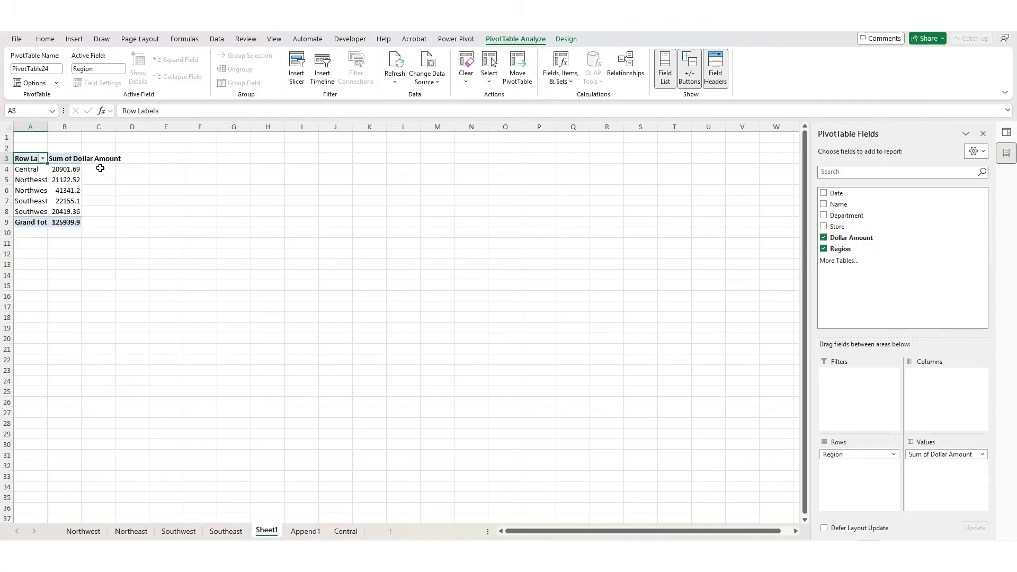
double_click(47, 127)
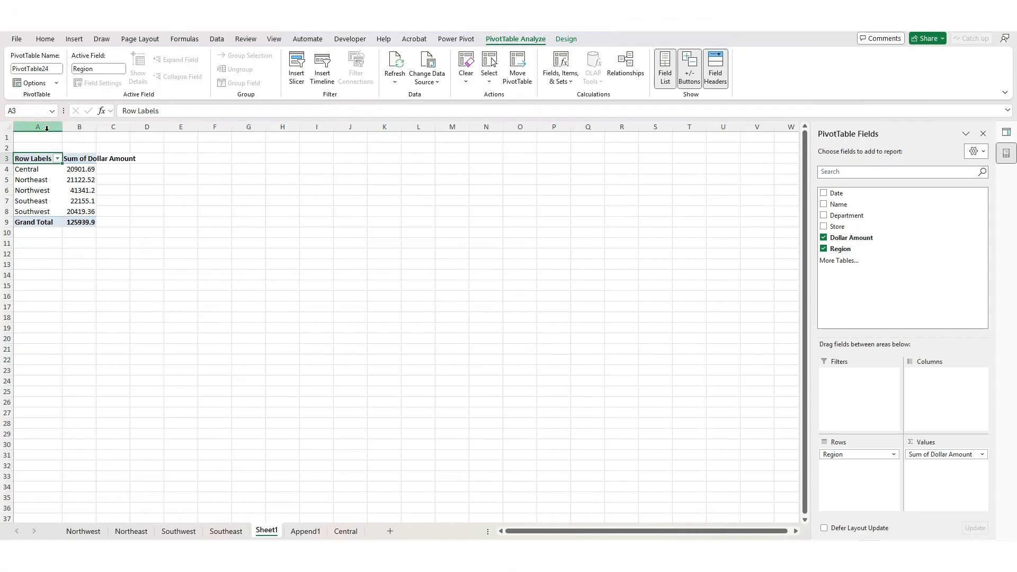
drag(854, 455, 962, 398)
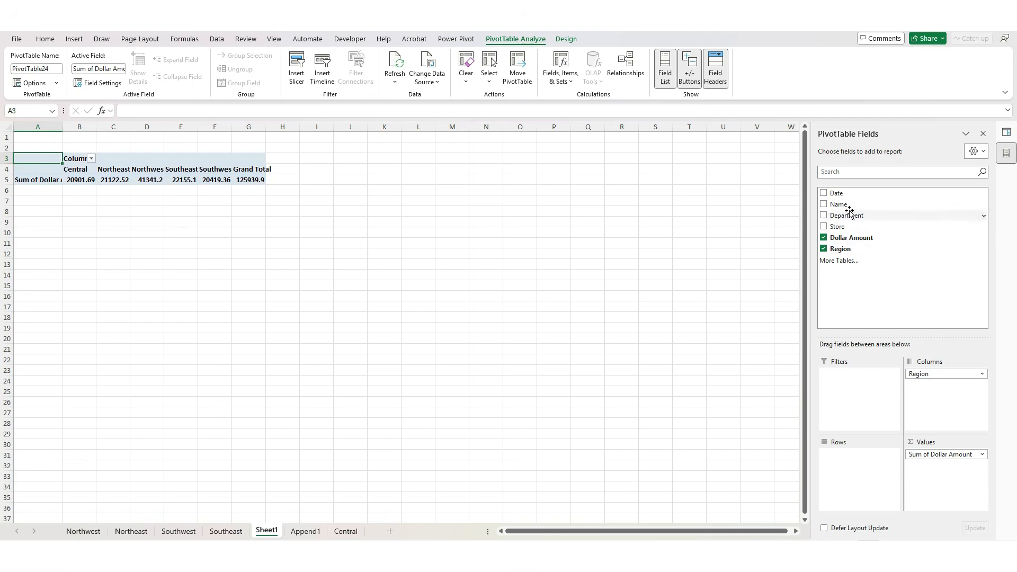
drag(836, 192, 847, 475)
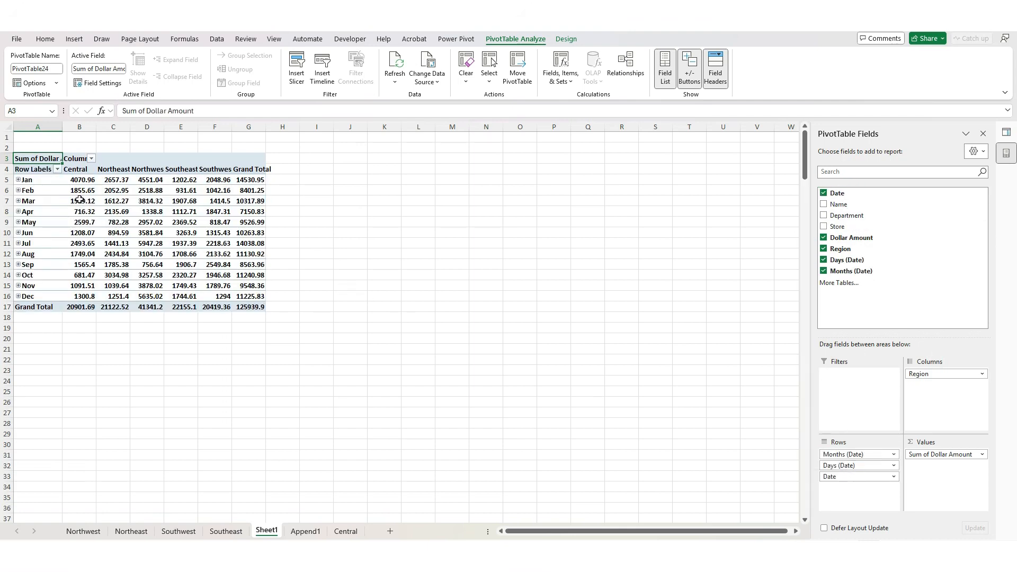
drag(80, 127, 266, 128)
double_click(266, 127)
- Format the PivotTable's Sum of Dollar Amount field as Currency with the $ symbol and 0 decimal places
click(231, 221)
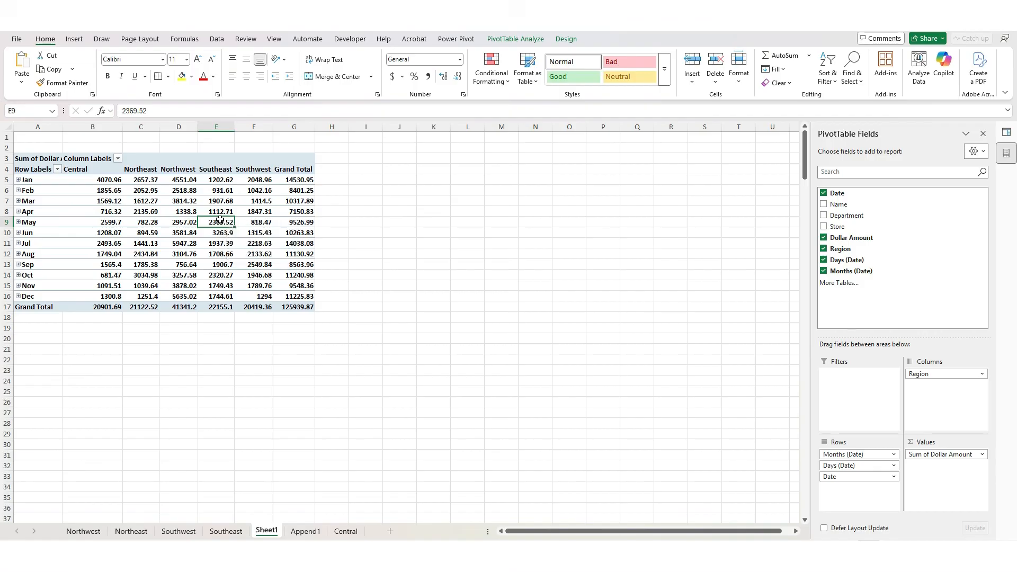
right_click(222, 220)
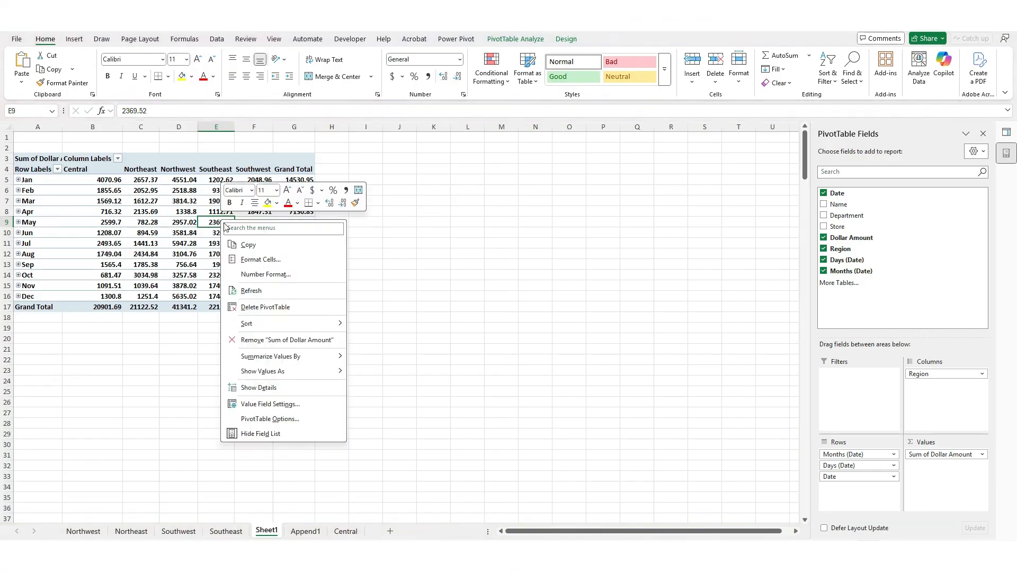
click(294, 404)
click(241, 466)
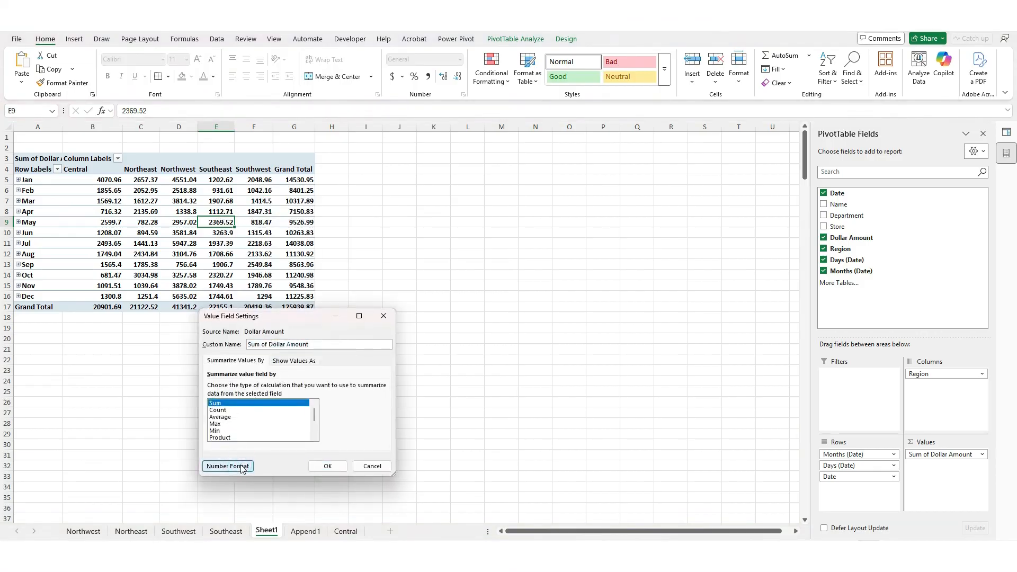
click(194, 328)
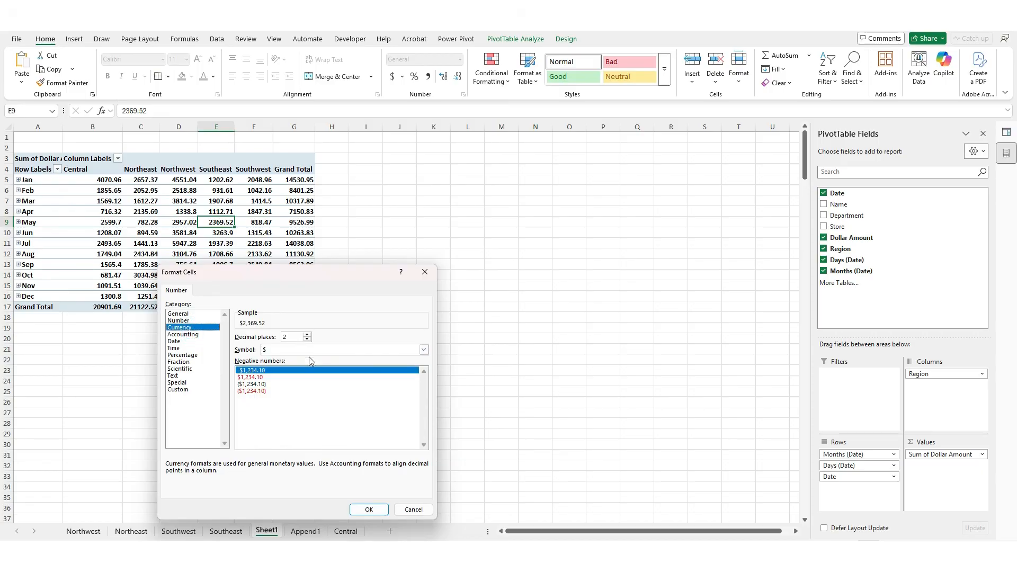
click(307, 341)
click(308, 344)
click(308, 344)
click(369, 509)
click(329, 467)
- Drill down into the source records behind the May Southeast value and delete the generated detail sheet
double_click(223, 223)
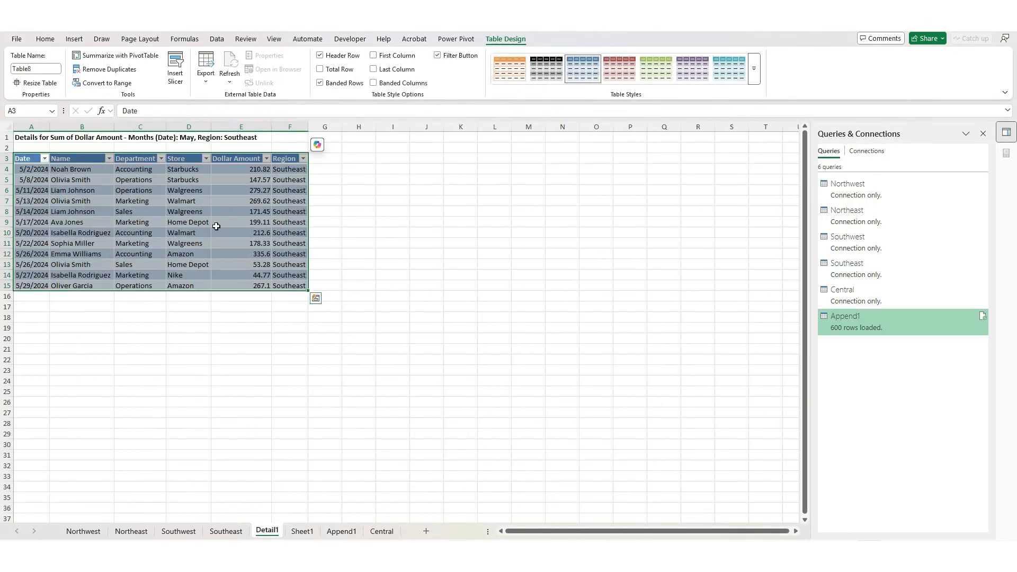
right_click(258, 531)
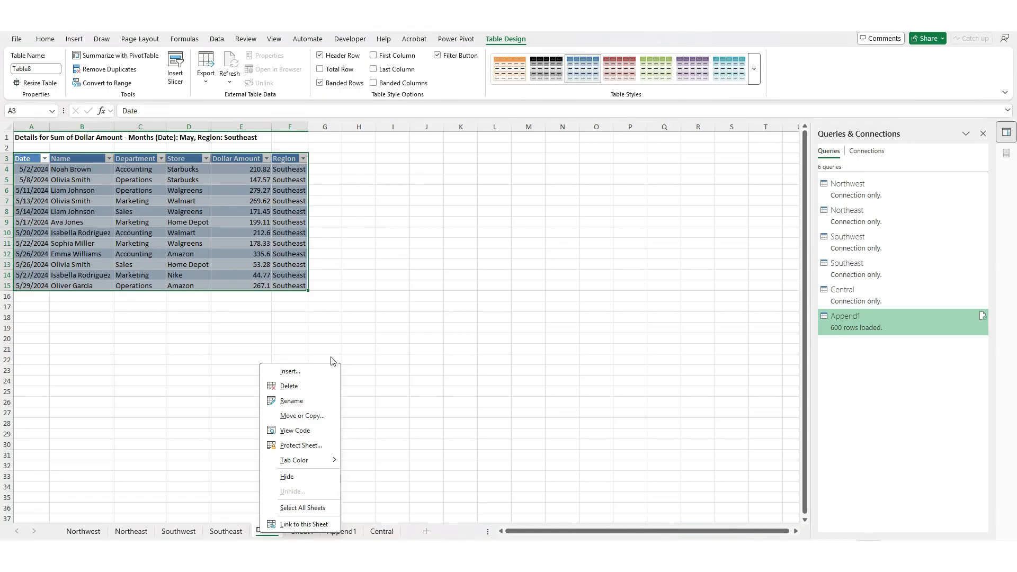
click(311, 384)
click(535, 305)
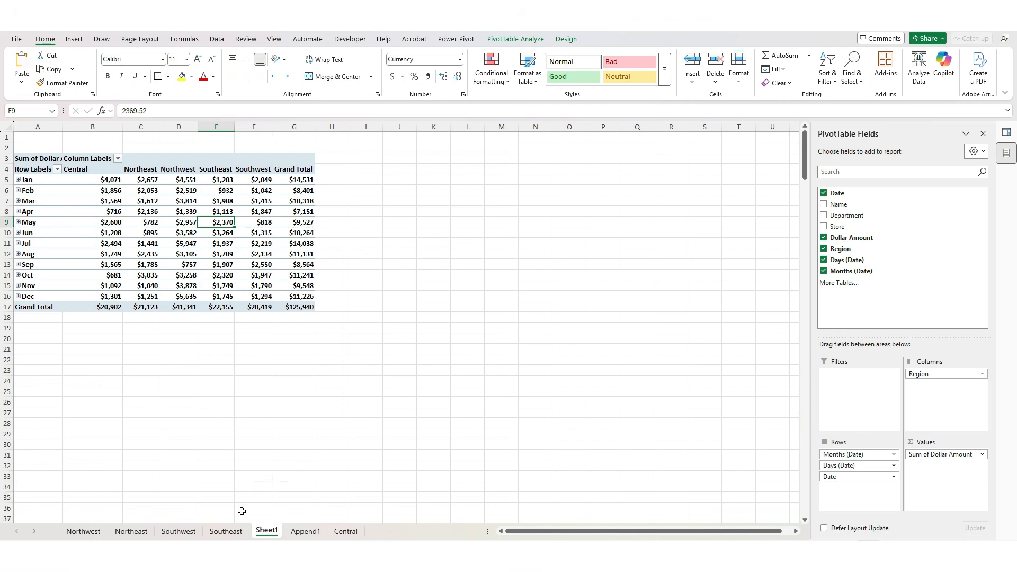
- Look at the Southeast source sheet, and refresh all workbook queries and the PivotTable on Sheet1 with the query list displayed
click(225, 531)
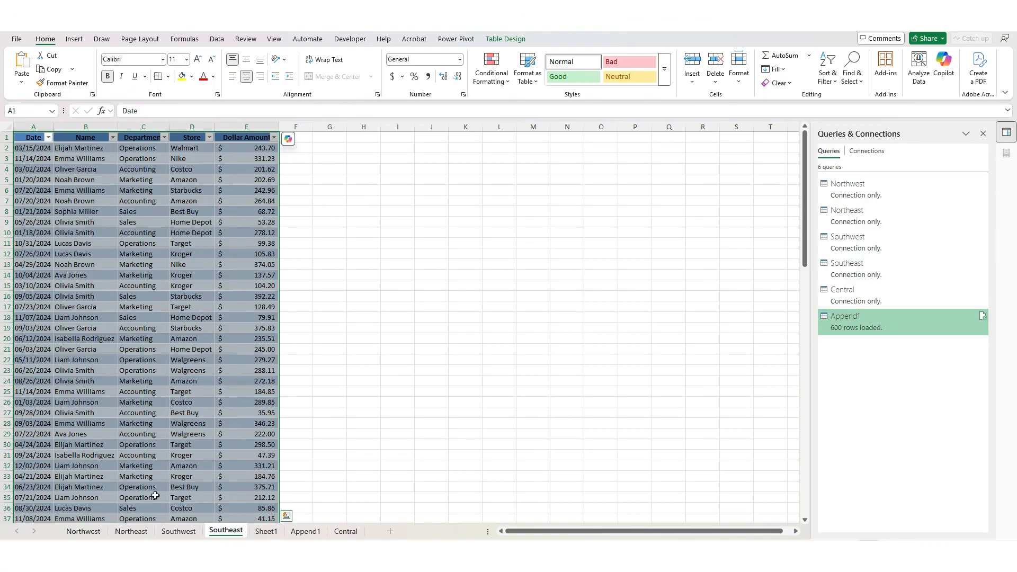
click(266, 531)
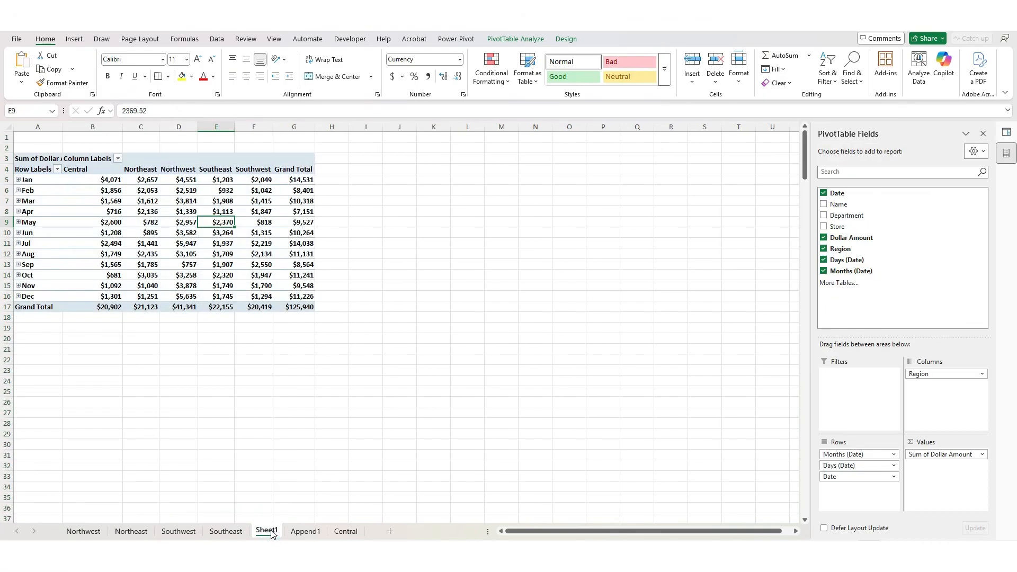
click(227, 40)
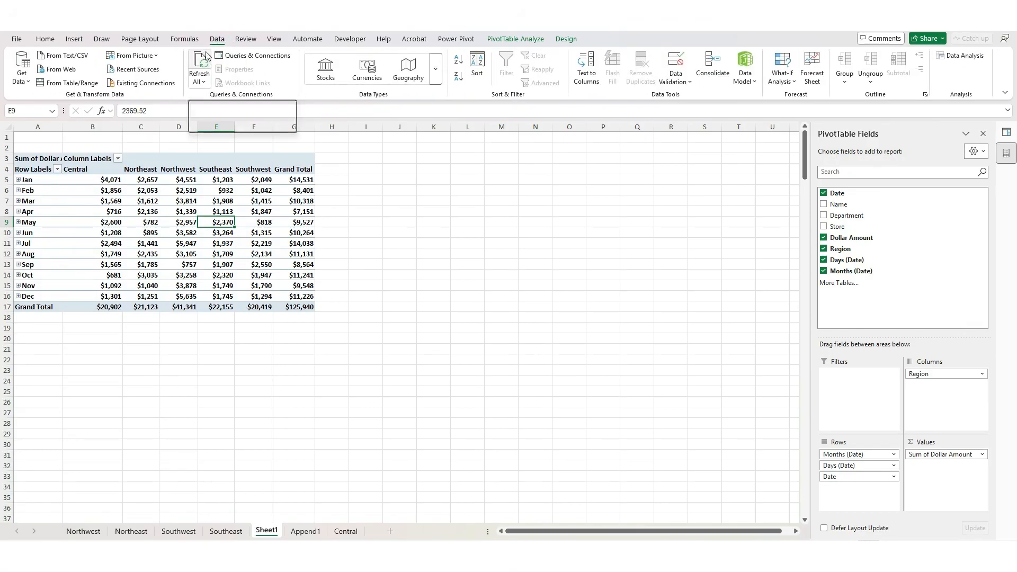
click(236, 56)
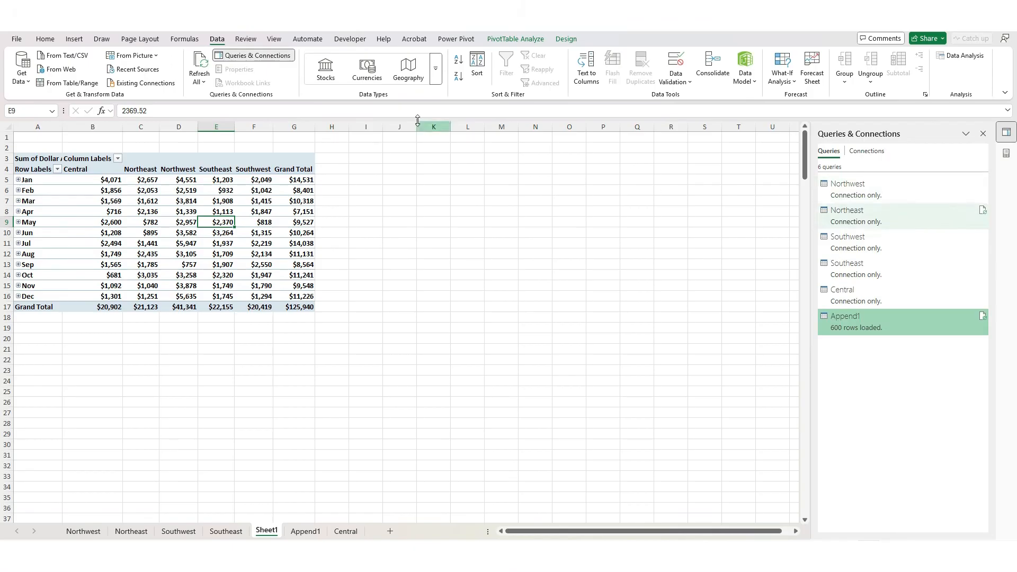
click(204, 64)
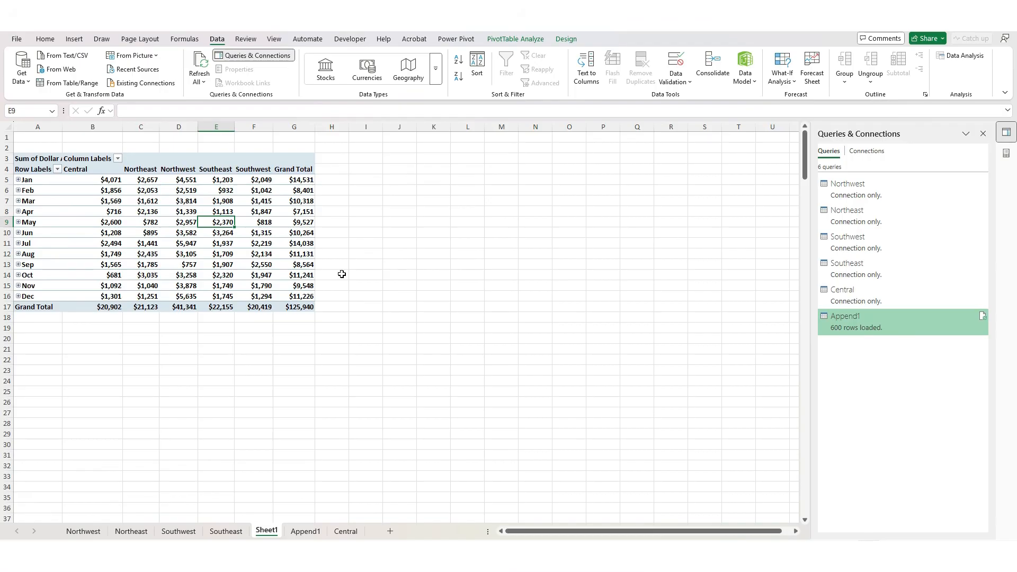
right_click(226, 221)
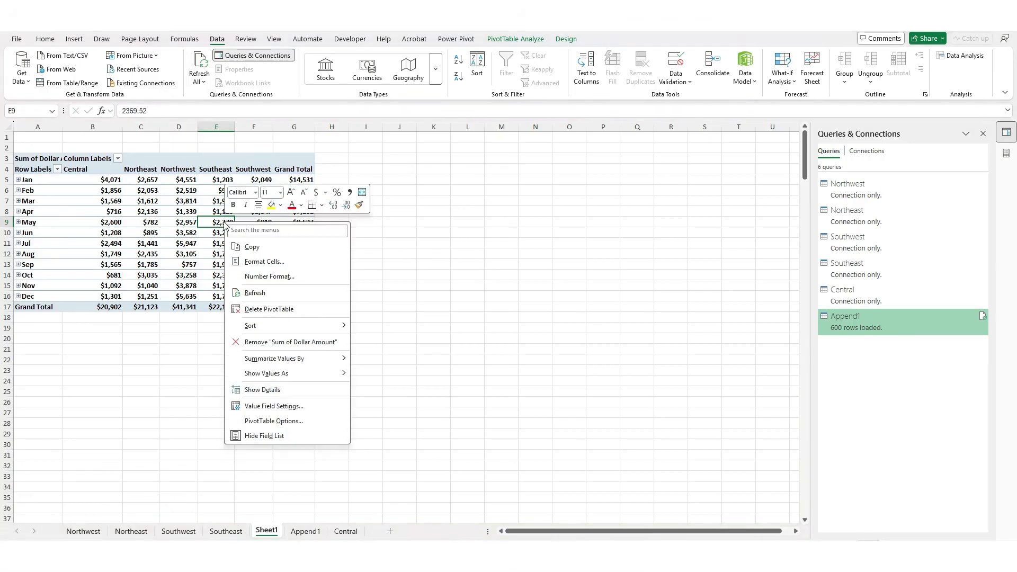
click(261, 293)
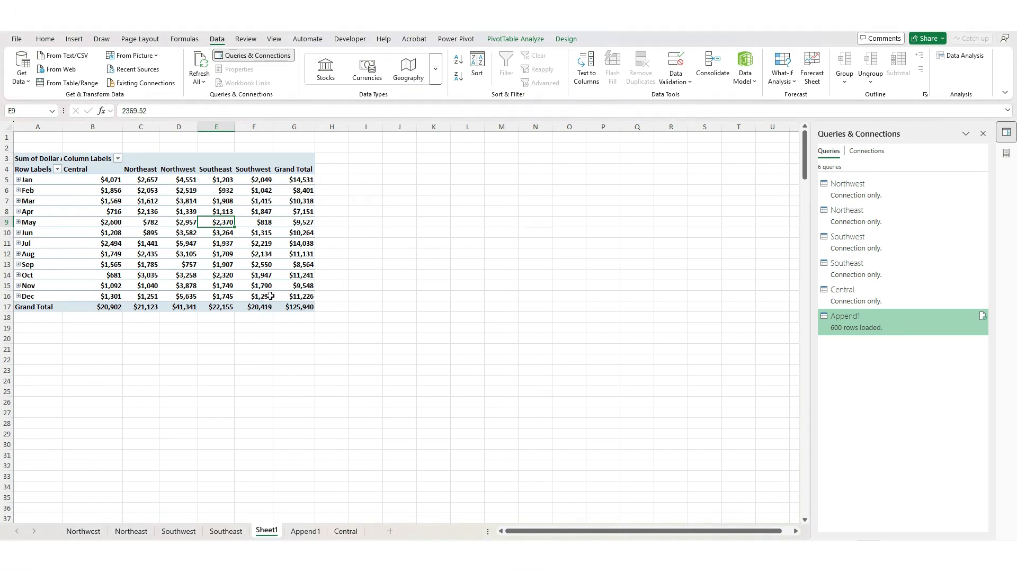